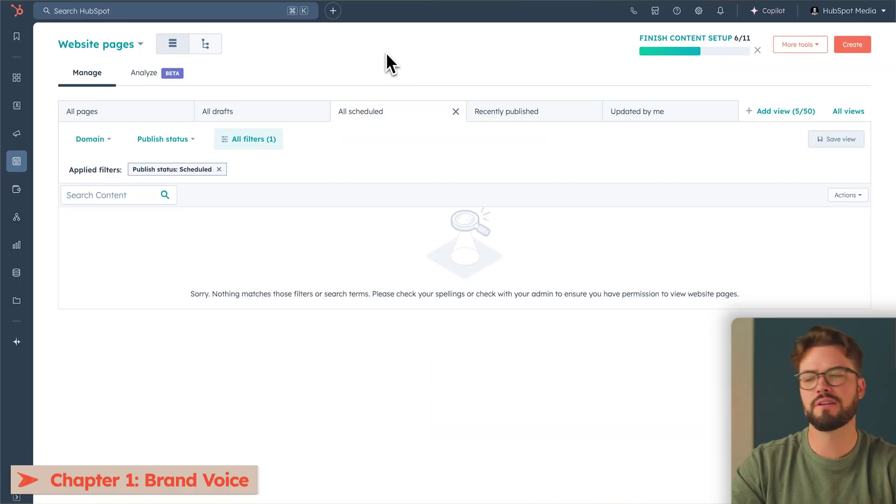
Step: Open My brand kit's Brand voice tab under Account Defaults > Branding and begin generating a brand voice
{"action": "left_click", "coordinate": [699, 14]}
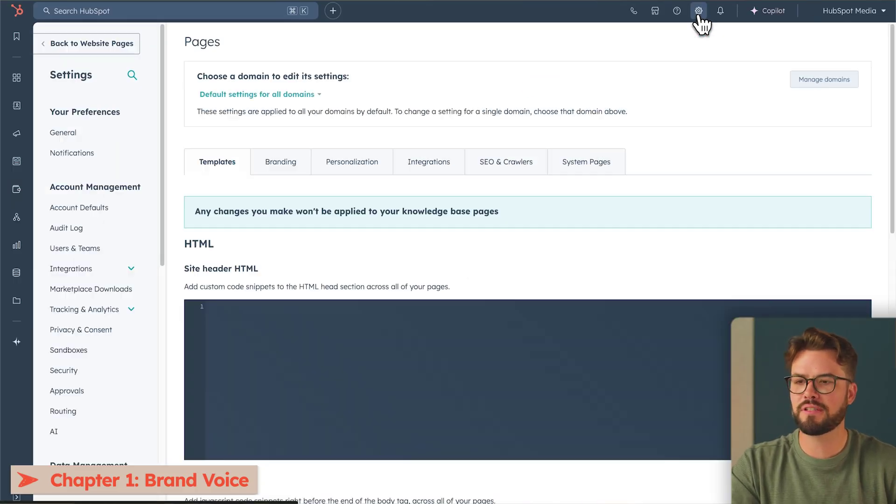
{"action": "left_click", "coordinate": [92, 211]}
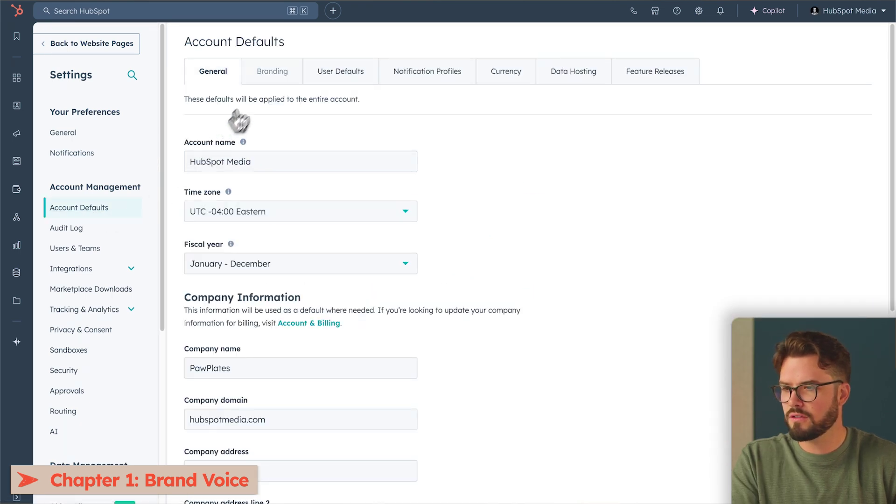
{"action": "left_click", "coordinate": [280, 77]}
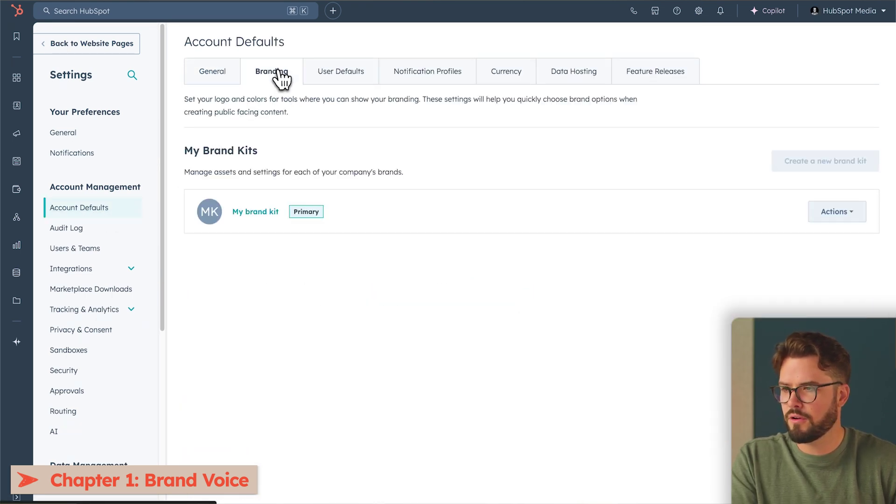
{"action": "left_click", "coordinate": [255, 213]}
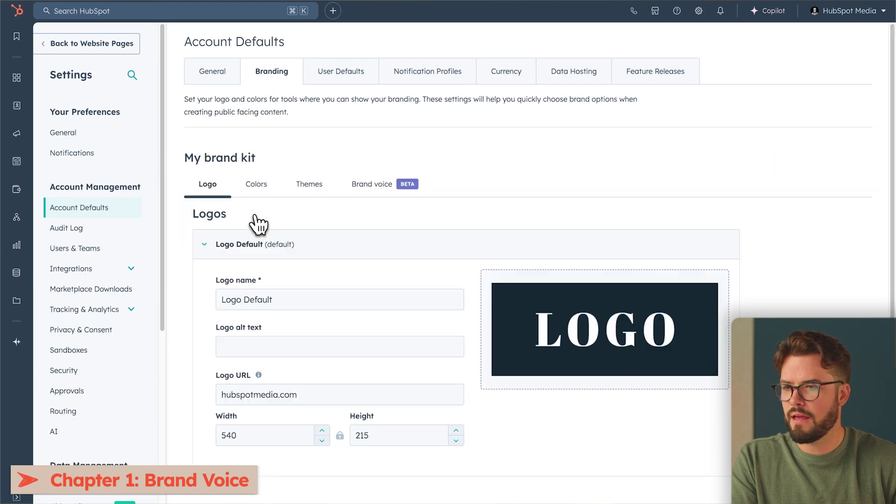
{"action": "left_click", "coordinate": [363, 188]}
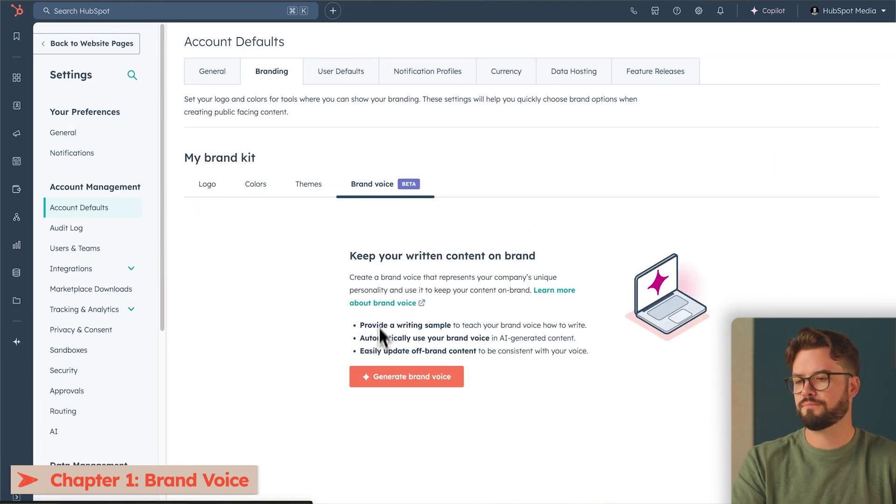
{"action": "left_click", "coordinate": [368, 376]}
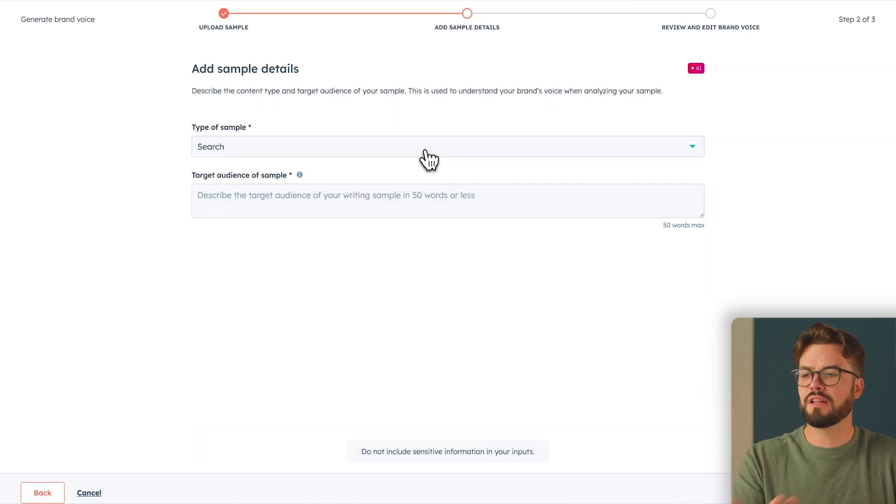
Step: Mark the writing sample as a Blog post and paste the dog-owner target audience description
{"action": "left_click", "coordinate": [427, 159]}
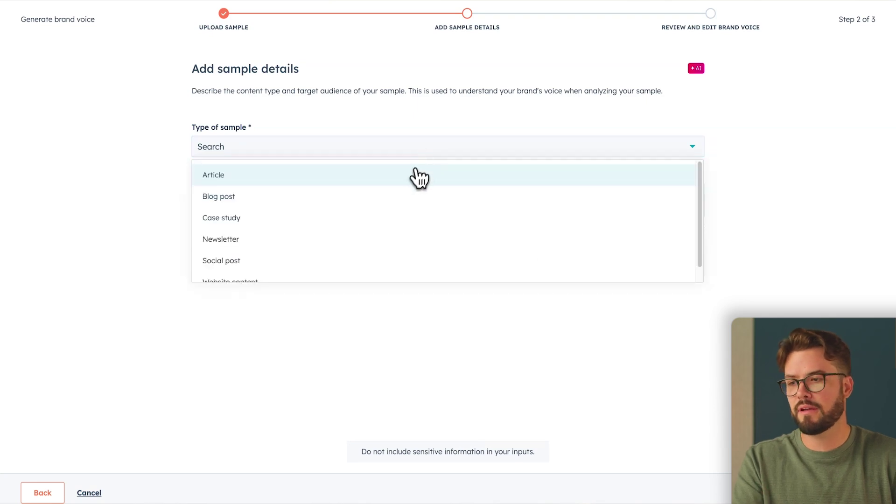
{"action": "left_click", "coordinate": [407, 195]}
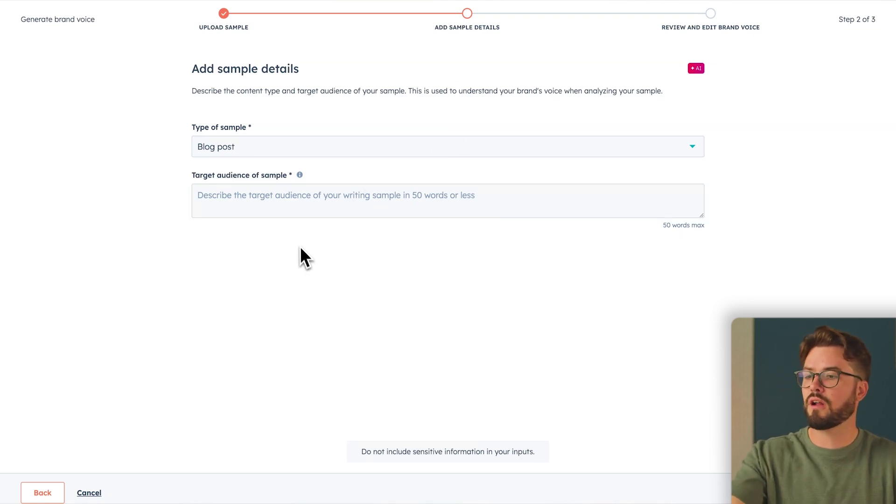
{"action": "left_click", "coordinate": [290, 204]}
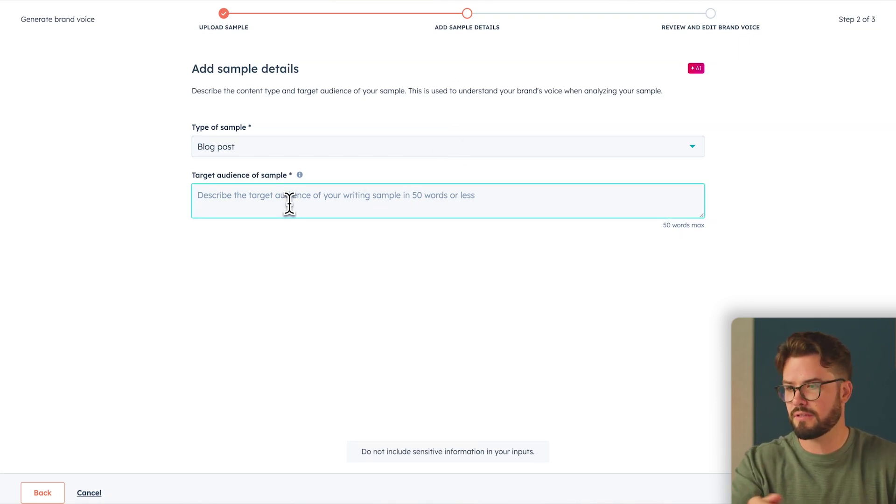
{"action": "type", "text": "Dog owners who are researching and looking for the best organic dog brands on the market."}
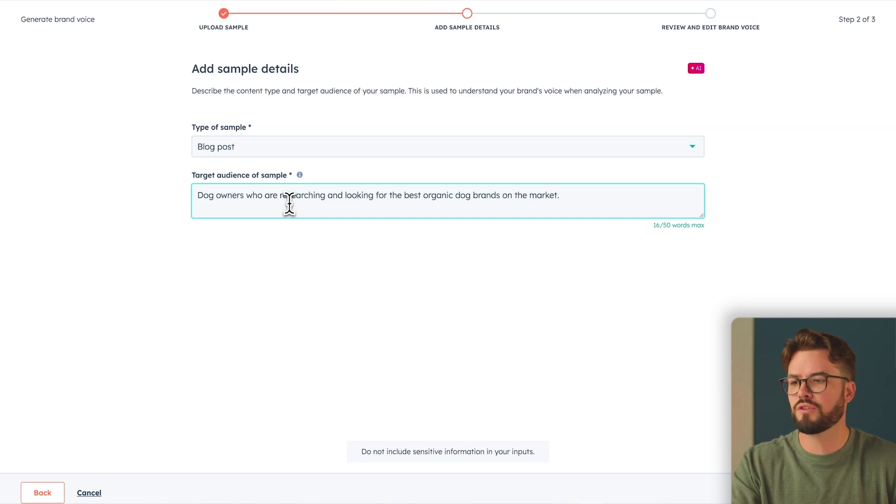
{"action": "left_click", "coordinate": [466, 278]}
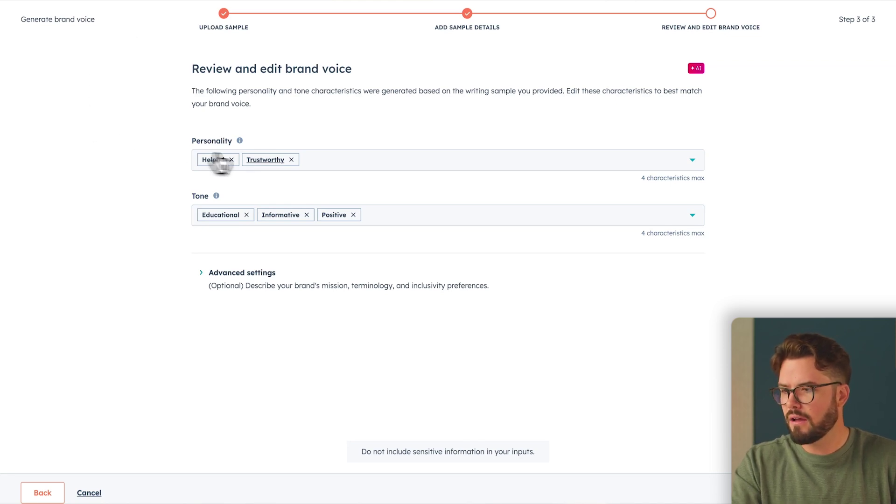
Step: Add Kind and Human to the Helpful, Trustworthy brand personality and expand Advanced settings
{"action": "left_click", "coordinate": [327, 161]}
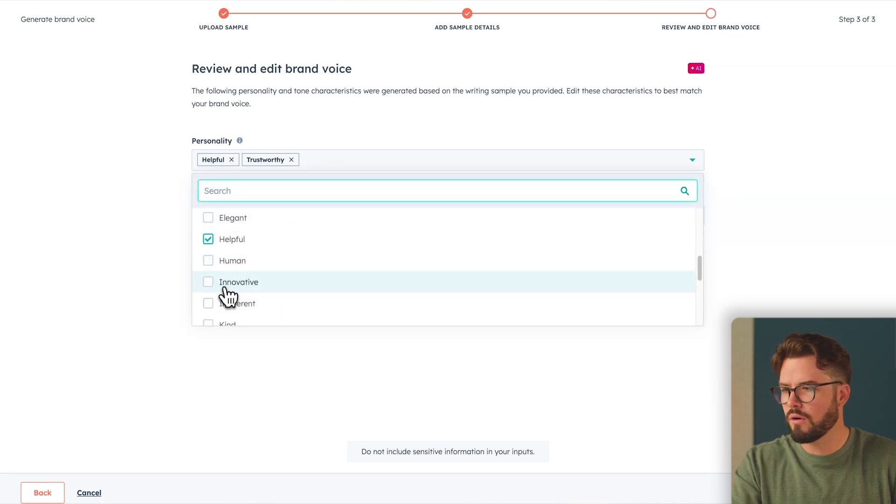
{"action": "scroll", "coordinate": [224, 299], "scroll_direction": "down", "scroll_amount": 1}
{"action": "left_click", "coordinate": [211, 294]}
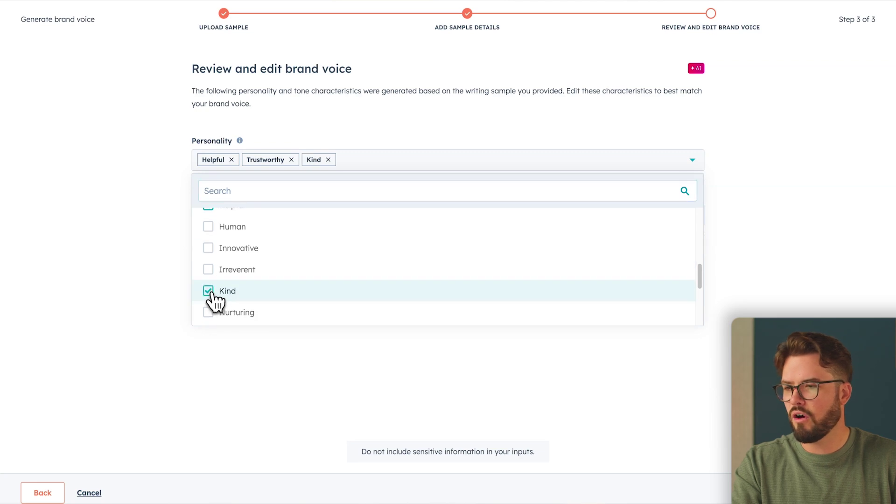
{"action": "left_click", "coordinate": [210, 229]}
{"action": "left_click", "coordinate": [156, 223]}
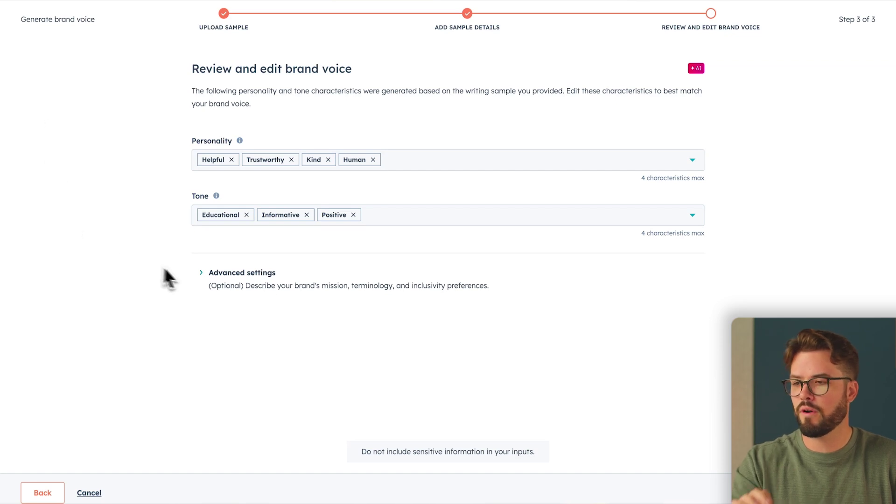
{"action": "left_click", "coordinate": [233, 278]}
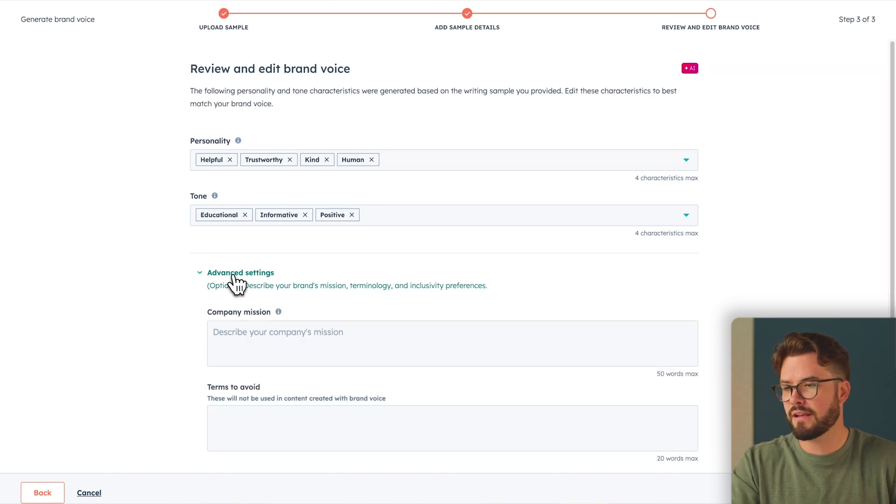
{"action": "scroll", "coordinate": [194, 320], "scroll_direction": "down", "scroll_amount": 3}
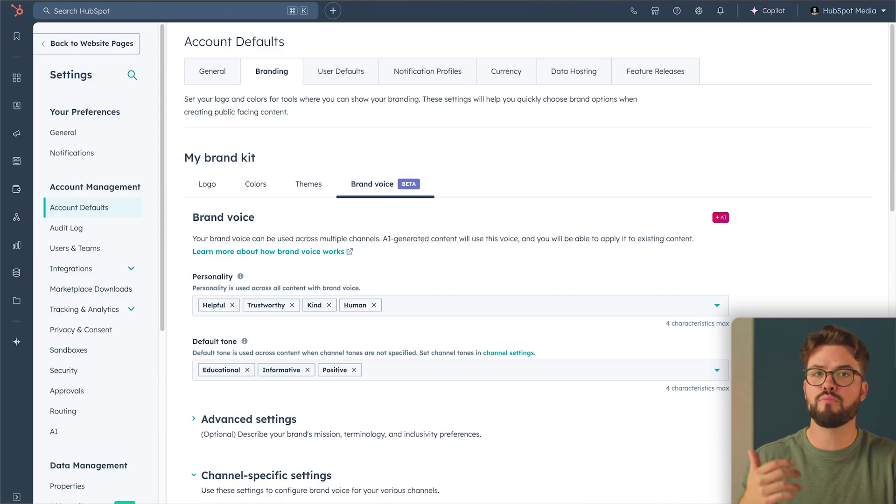
{"action": "scroll", "coordinate": [460, 263], "scroll_direction": "down", "scroll_amount": 7}
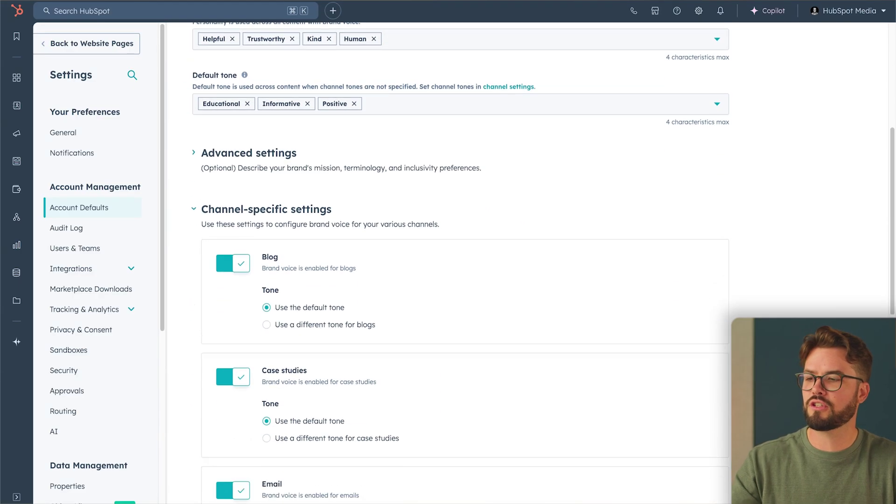
{"action": "scroll", "coordinate": [459, 263], "scroll_direction": "down", "scroll_amount": 3}
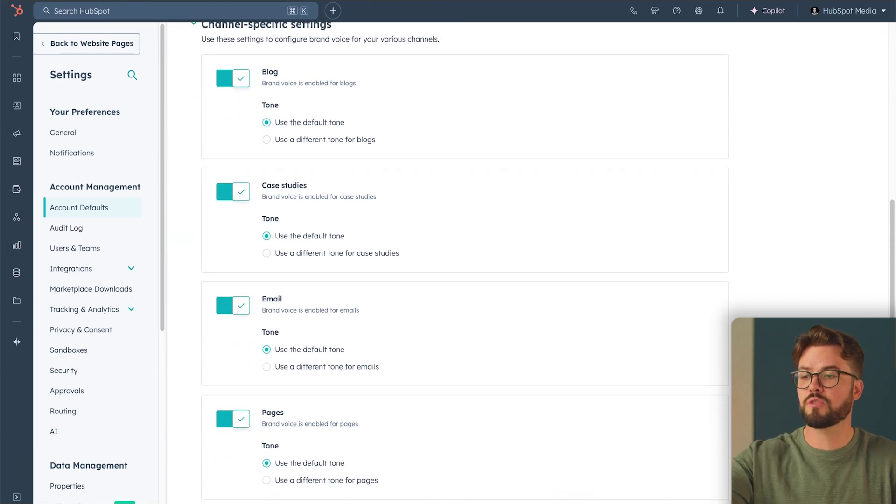
{"action": "scroll", "coordinate": [459, 263], "scroll_direction": "up", "scroll_amount": 1}
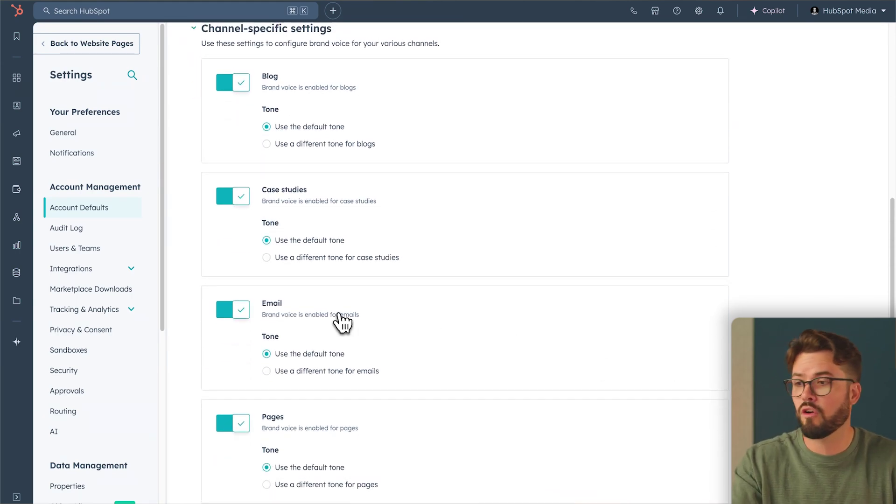
{"action": "scroll", "coordinate": [343, 322], "scroll_direction": "down", "scroll_amount": 4}
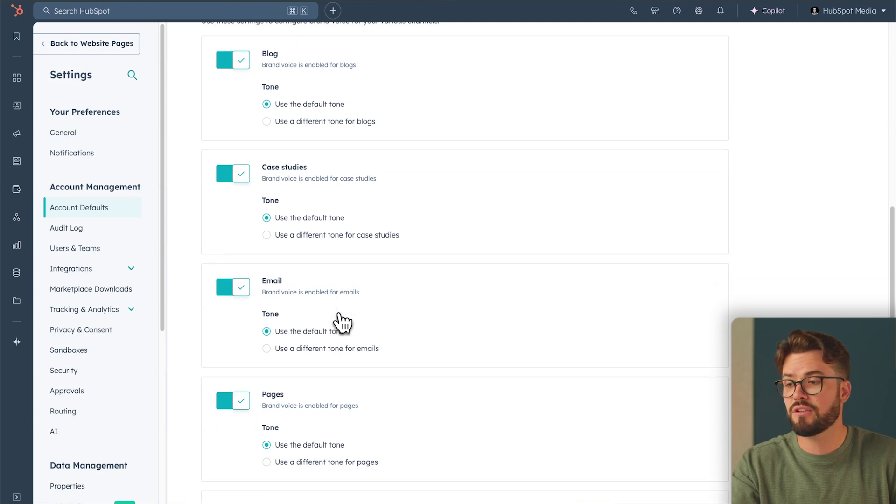
{"action": "scroll", "coordinate": [343, 322], "scroll_direction": "down", "scroll_amount": 3}
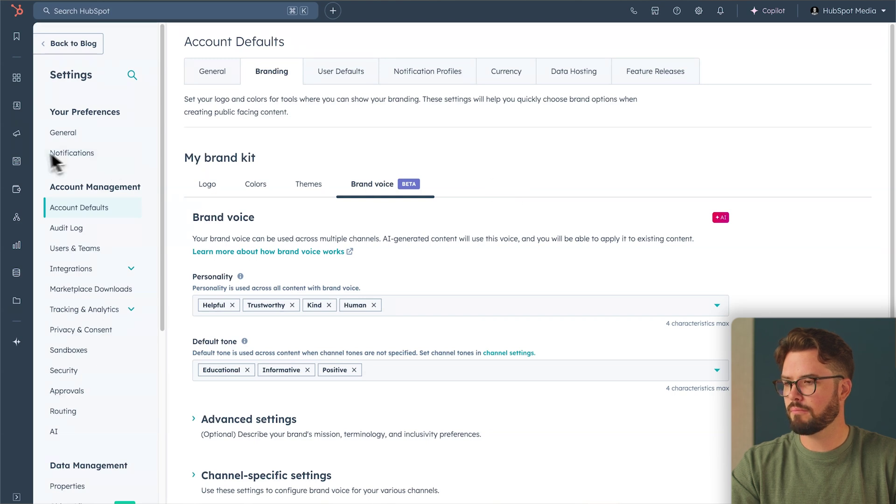
Step: In the Healthiest Dog Food Brands guide, apply the brand voice to the 'In this guide' paragraph
{"action": "mouse_move", "coordinate": [17, 161]}
{"action": "left_click", "coordinate": [60, 210]}
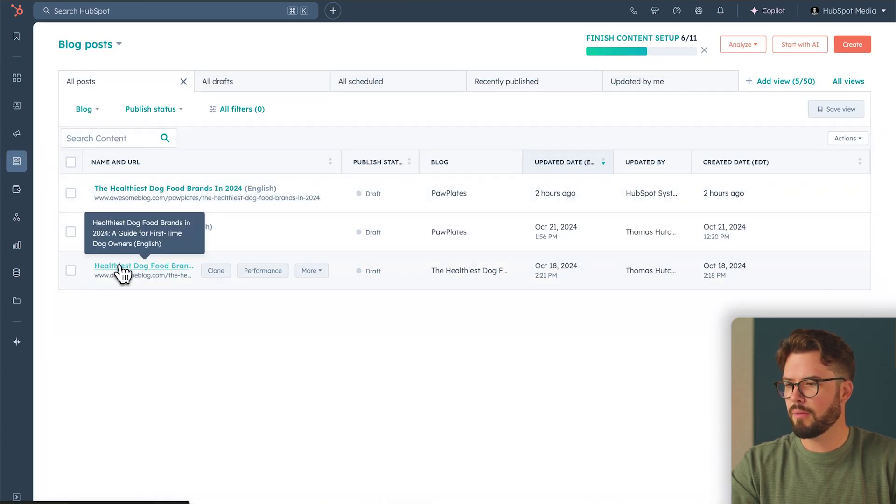
{"action": "left_click", "coordinate": [120, 266]}
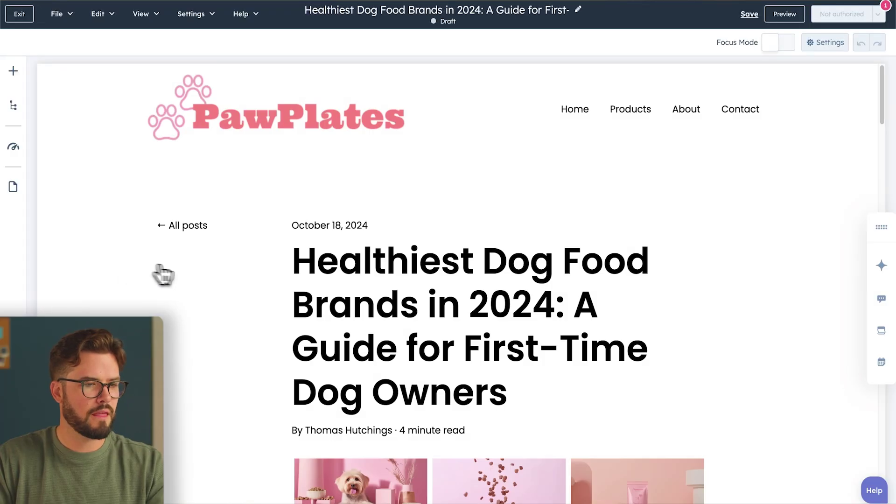
{"action": "scroll", "coordinate": [376, 312], "scroll_direction": "down", "scroll_amount": 6}
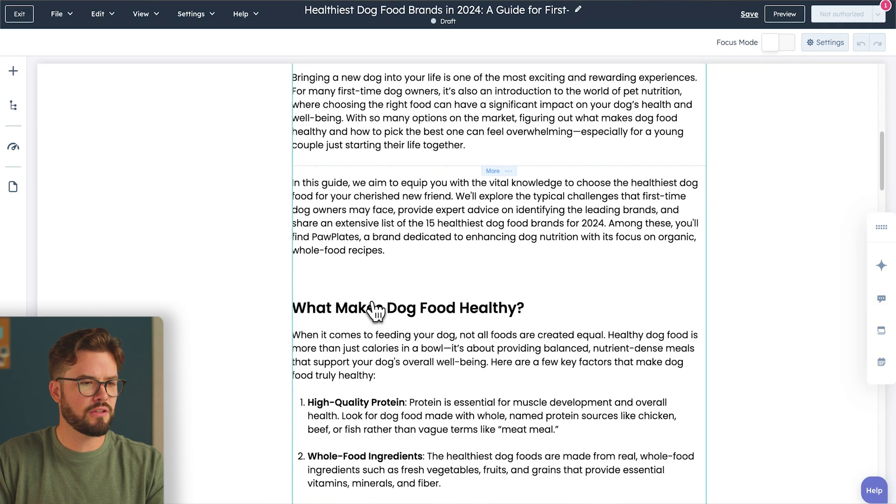
{"action": "left_click_drag", "start_coordinate": [386, 312], "coordinate": [292, 244]}
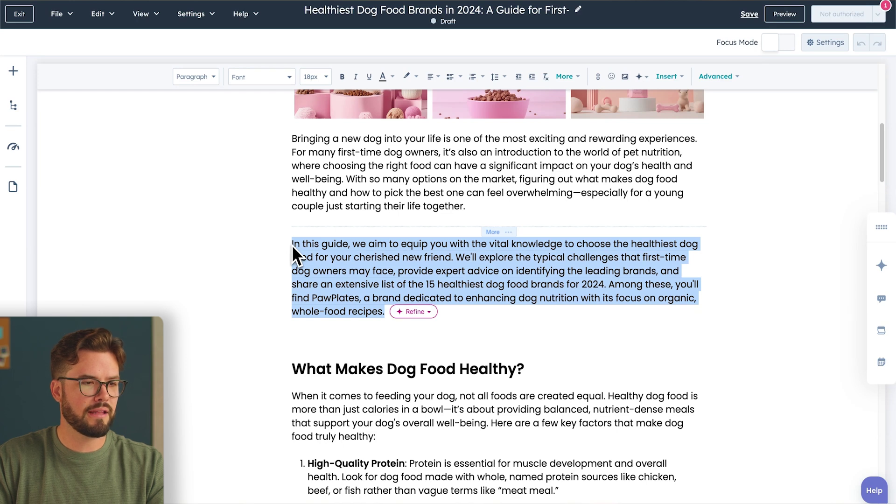
{"action": "left_click", "coordinate": [413, 312]}
{"action": "left_click", "coordinate": [427, 336]}
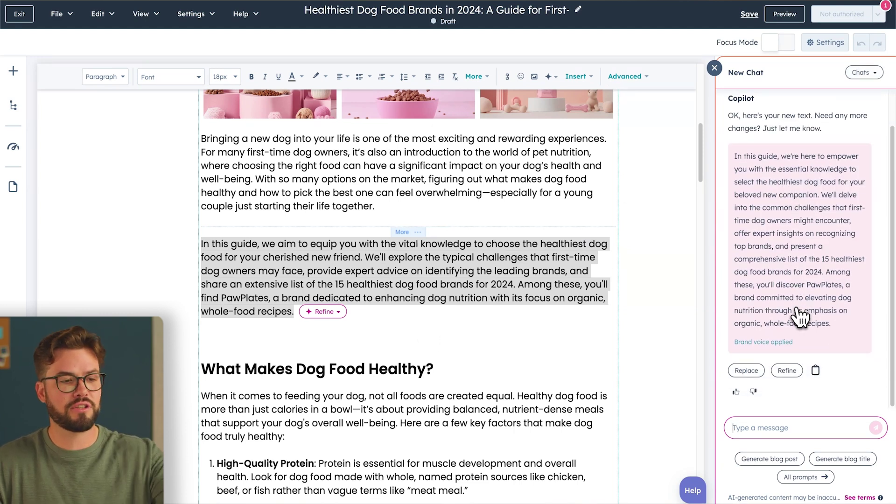
Step: Have Copilot make the rewrite more informative, then replace the paragraph with it
{"action": "left_click", "coordinate": [788, 371]}
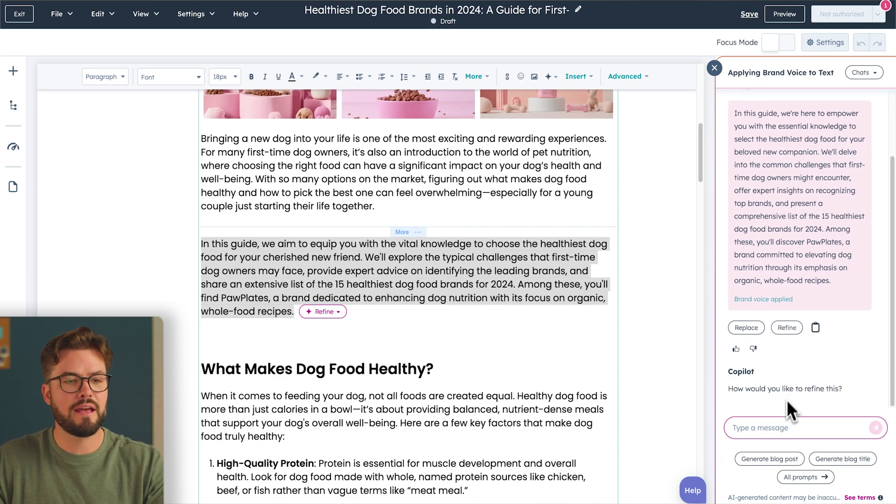
{"action": "left_click", "coordinate": [784, 427]}
{"action": "type", "text": "More informative"}
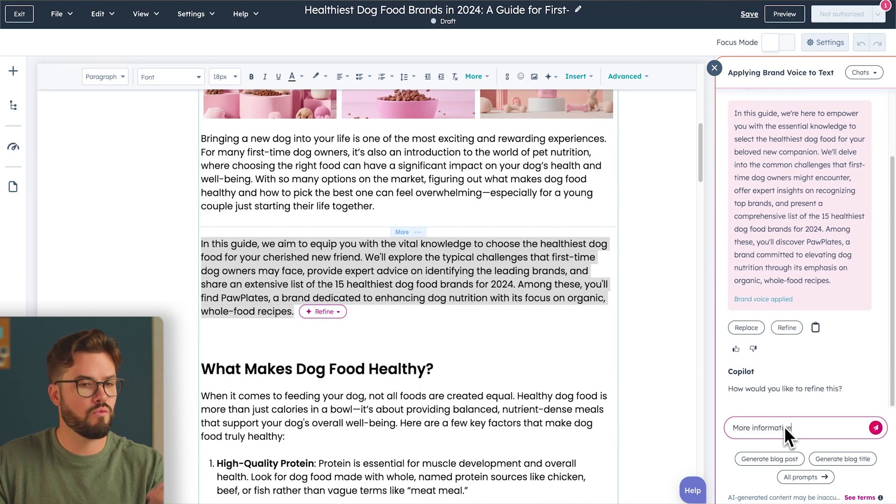
{"action": "left_click", "coordinate": [879, 429]}
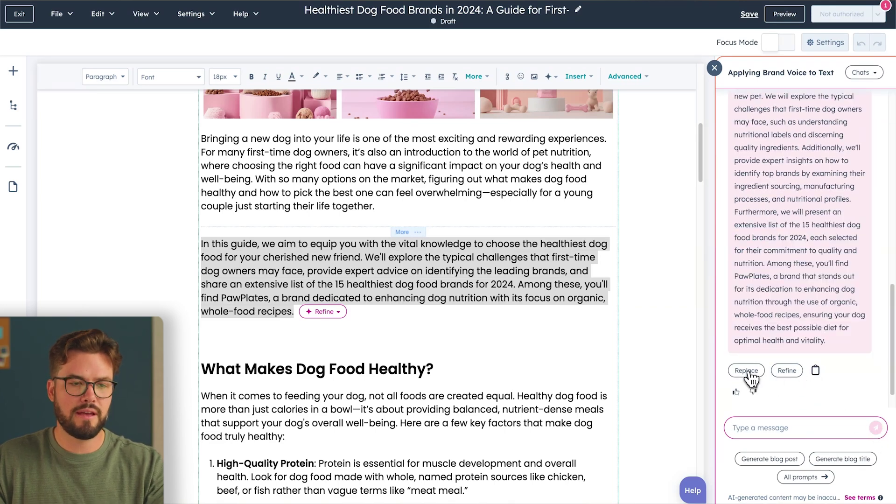
{"action": "left_click", "coordinate": [746, 370]}
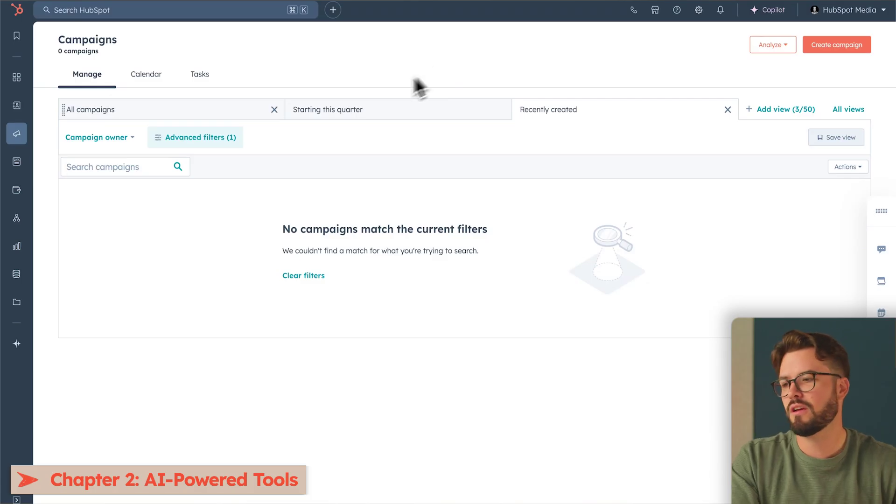
Step: Start a new AI blog post and replace the example topic with the prepared dog-food prompt
{"action": "mouse_move", "coordinate": [21, 166]}
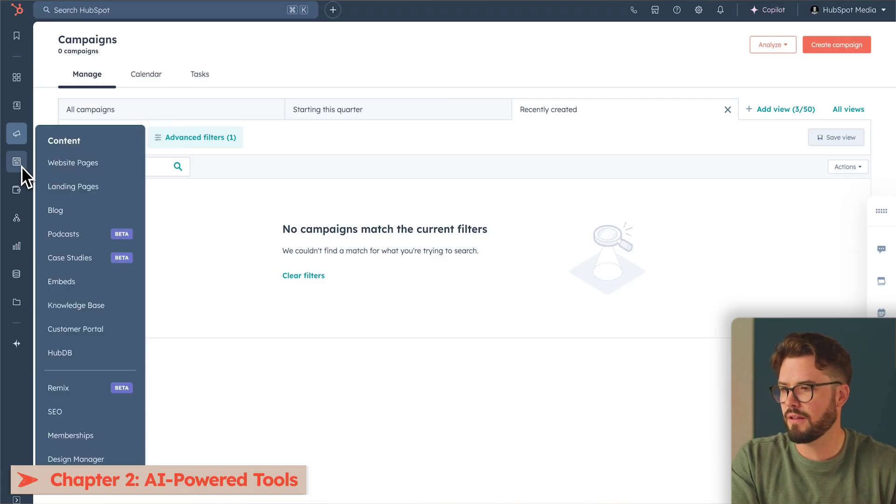
{"action": "left_click", "coordinate": [58, 211]}
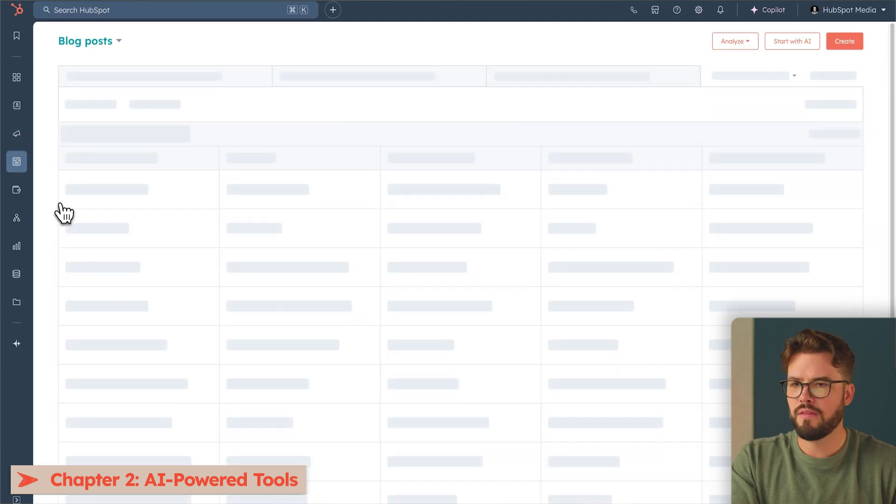
{"action": "left_click", "coordinate": [792, 45]}
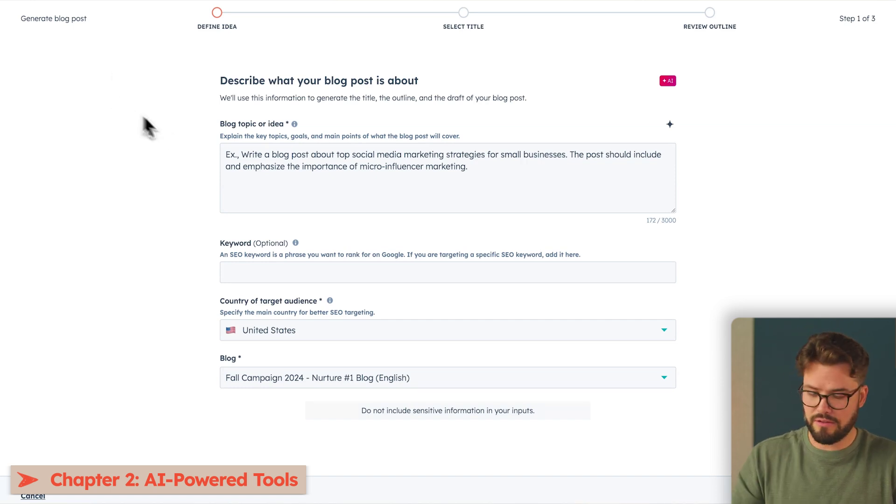
{"action": "left_click_drag", "start_coordinate": [483, 172], "coordinate": [166, 147]}
{"action": "type", "text": "I'd like you to assume the role of an expert in article writing, specializing in creating highly viral and engaging articles and blog posts. You will be writing an article today. Context: The subject of the article is: The Healthiest Dog Food Brands in 2024. The areas to be discussed in the article should include: what makes dog food healthy, why it’s important to choose the healthiest foods, common mistakes that first-time owners make when feeding their dogs, how to identify the healthiest foods, the top 15 healthiest dog food brands in the market. The target audience for the article is first-time dog owners. They’re a young couple in their 20s living together, are interested in a healthy lifestyle, and have the power to spend on premium foods. Within the 15 top brands, include Pawplates. PawPlates offers premium, whole-food, organically made dog food crafted to provide your pets with the healthiest and most nutritious meals. Our carefully curated recipes use only the highest-quality, natural ingredients, ensuring your furry friends enjoy delicious, balanced meals that support their well-being and vitality. With PawPlates, feeding your dog has never been healthier or easier! The call to action for the blog is for people to buy PawPlates."}
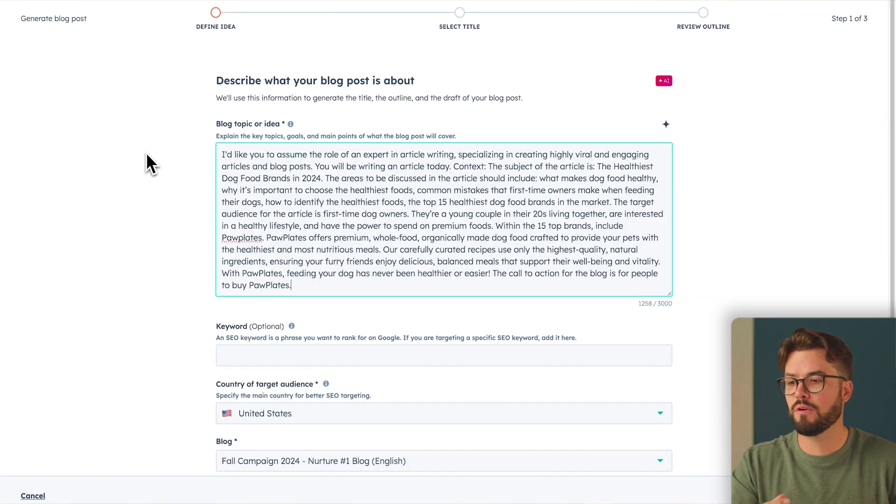
{"action": "left_click", "coordinate": [147, 153]}
Step: Paste the main and related SEO keywords, choose the PawPlates (English) blog, and continue
{"action": "left_click", "coordinate": [276, 356]}
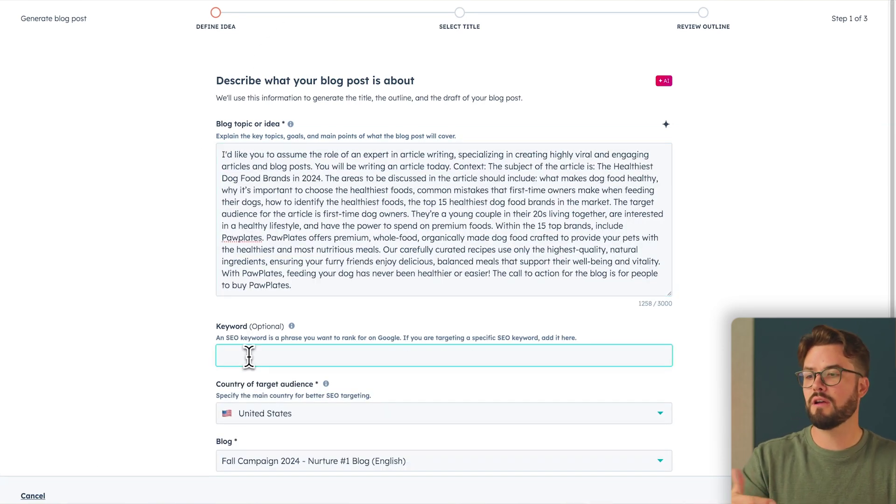
{"action": "type", "text": "My Main SEO Keyword is: Healthiest Dog Food Brands in 2024 My Related SEO Keywords are: keyword 1= best dog food brands, keyword 2= how to choose dog food, keyword 3= premium vs regular dog food"}
{"action": "left_click", "coordinate": [150, 344]}
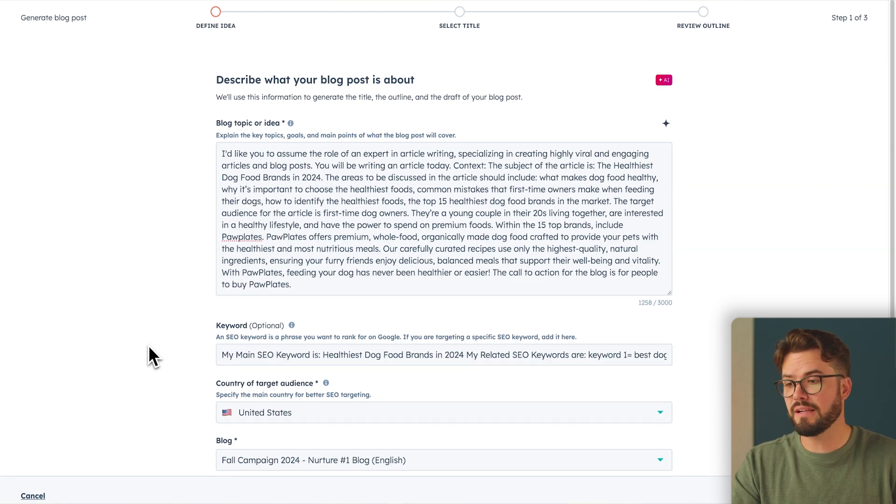
{"action": "scroll", "coordinate": [150, 345], "scroll_direction": "down", "scroll_amount": 1}
{"action": "left_click", "coordinate": [230, 399]}
{"action": "left_click", "coordinate": [278, 359]}
{"action": "left_click", "coordinate": [705, 398]}
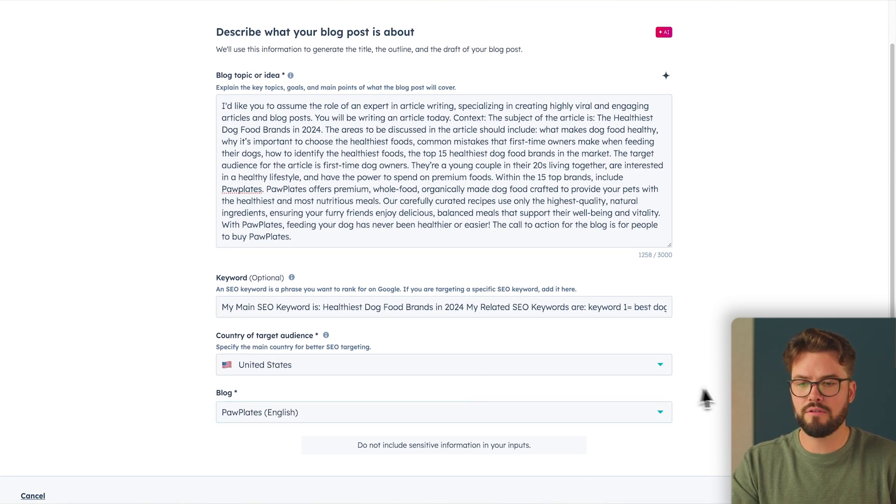
{"action": "left_click", "coordinate": [858, 495]}
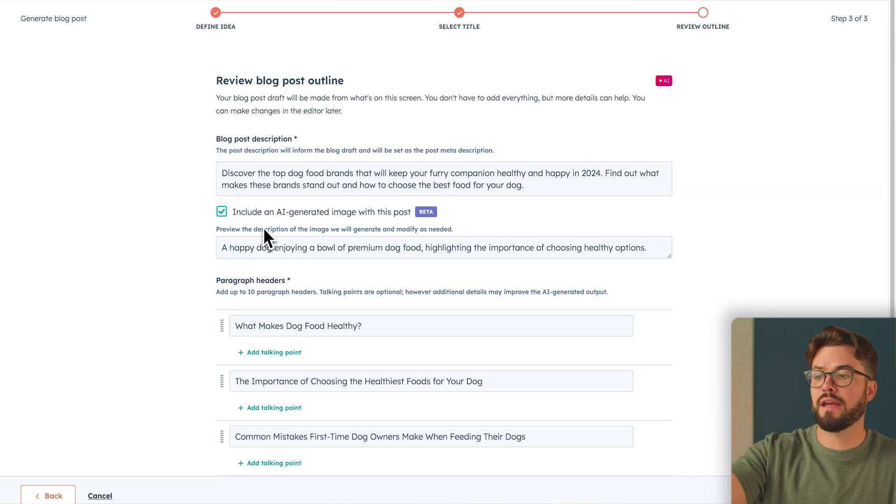
Step: Drag 'How to Identify the Healthiest Dog Foods' into the second slot of the paragraph headers
{"action": "scroll", "coordinate": [255, 289], "scroll_direction": "down", "scroll_amount": 4}
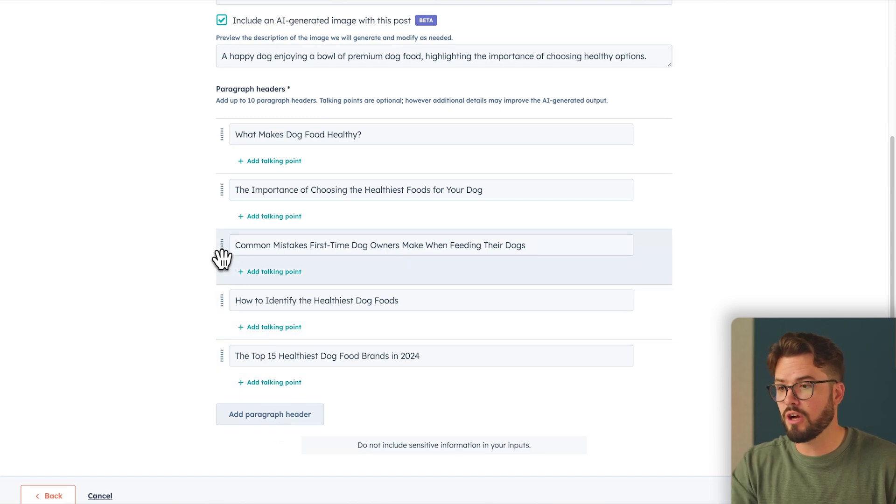
{"action": "mouse_move", "coordinate": [221, 247]}
{"action": "left_mouse_down"}
{"action": "mouse_move", "coordinate": [224, 315]}
{"action": "mouse_move", "coordinate": [223, 250]}
{"action": "left_mouse_up"}
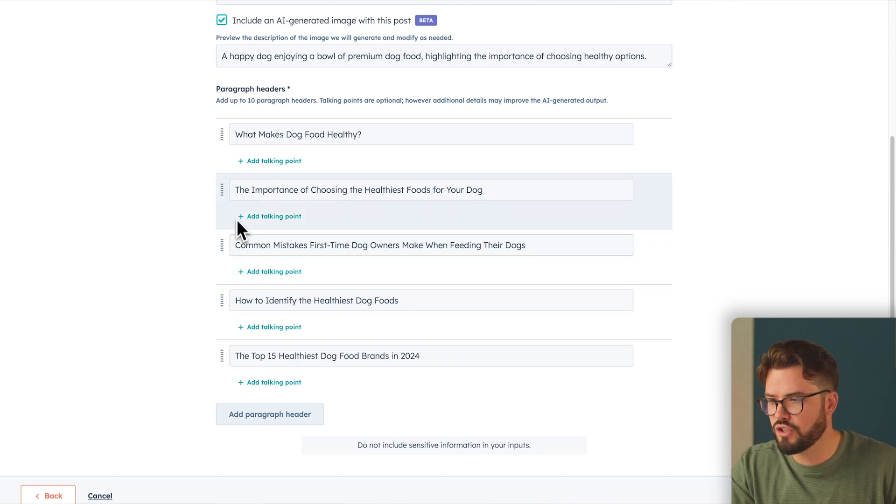
{"action": "left_click_drag", "start_coordinate": [222, 300], "coordinate": [220, 188]}
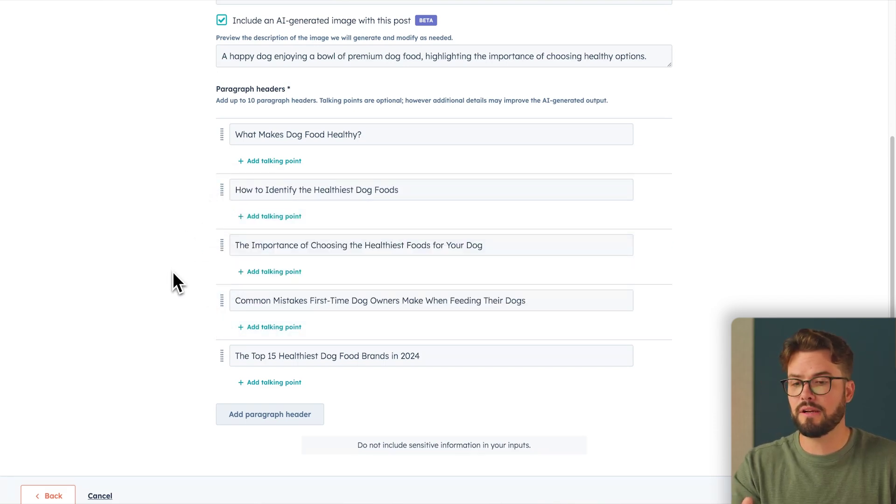
Step: Generate 'The Healthiest Dog Food Brands In 2024' from the reviewed outline and scroll the new draft
{"action": "left_click", "coordinate": [840, 496]}
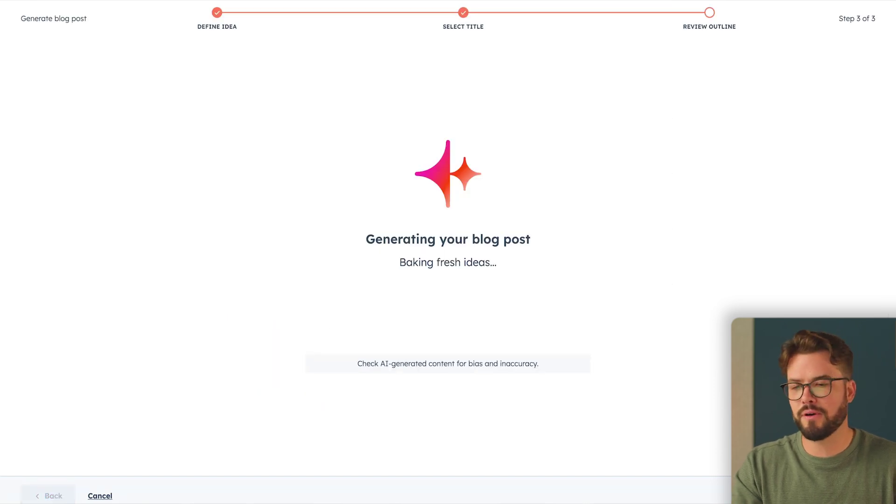
{"action": "left_click_drag", "start_coordinate": [882, 106], "coordinate": [893, 252]}
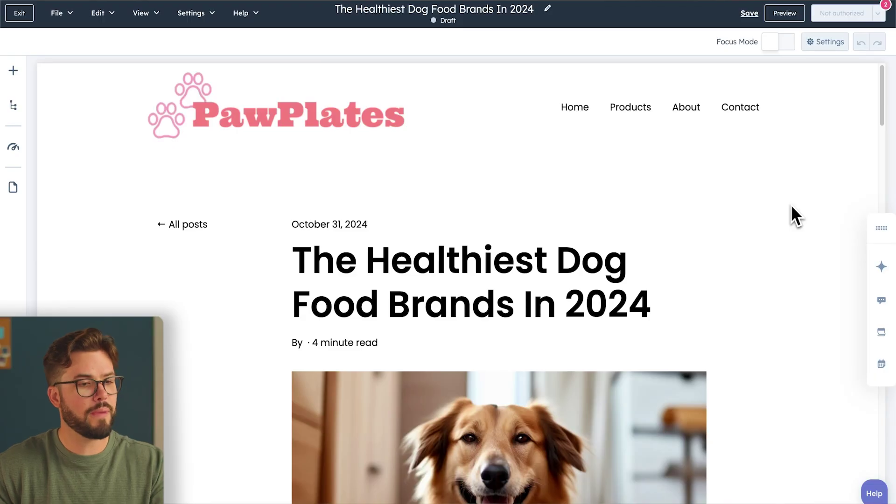
{"action": "scroll", "coordinate": [790, 205], "scroll_direction": "down", "scroll_amount": 3}
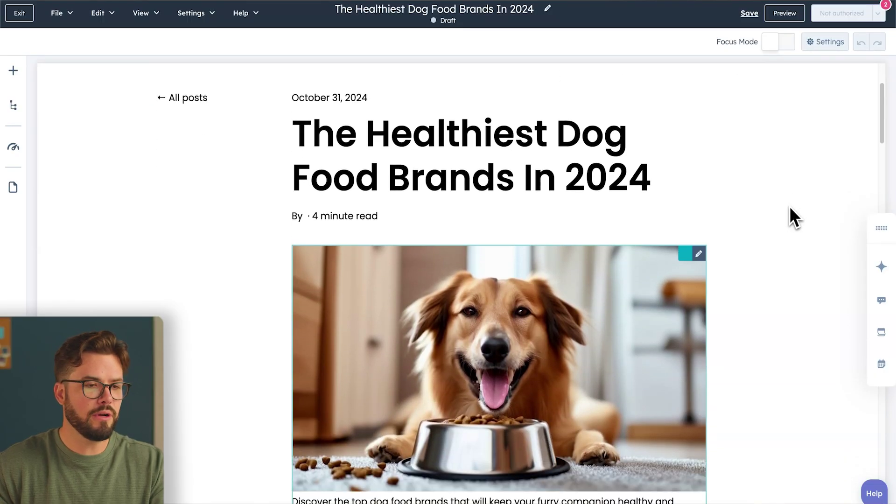
Step: Generate landscape AI images of a dog eating from a pink bowl and insert the second one
{"action": "left_click", "coordinate": [535, 357]}
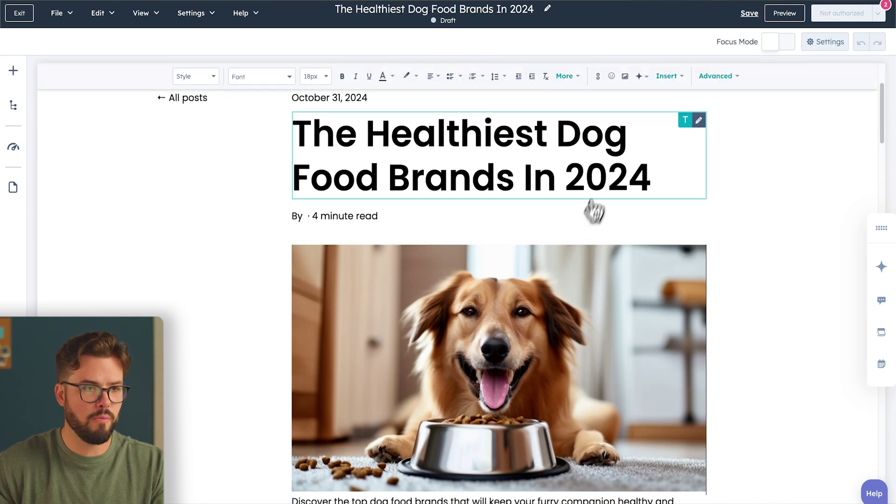
{"action": "left_click", "coordinate": [641, 76]}
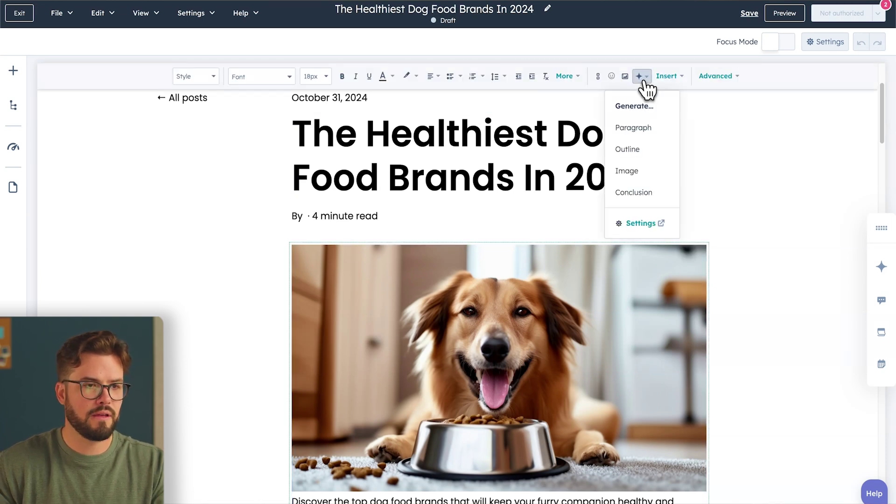
{"action": "left_click", "coordinate": [629, 171]}
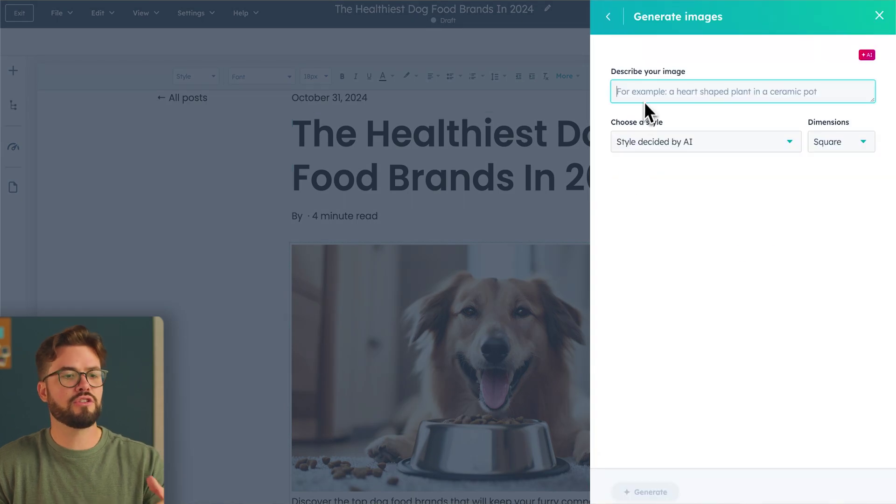
{"action": "type", "text": "A centered shot of a happy dog eating from a bowl that is soft pink and neutral tones to match the bold, pastel pink branding. The overall setup should be minimalistic yet elegant, with clean lines, smooth surfaces, and bright, natural lighting."}
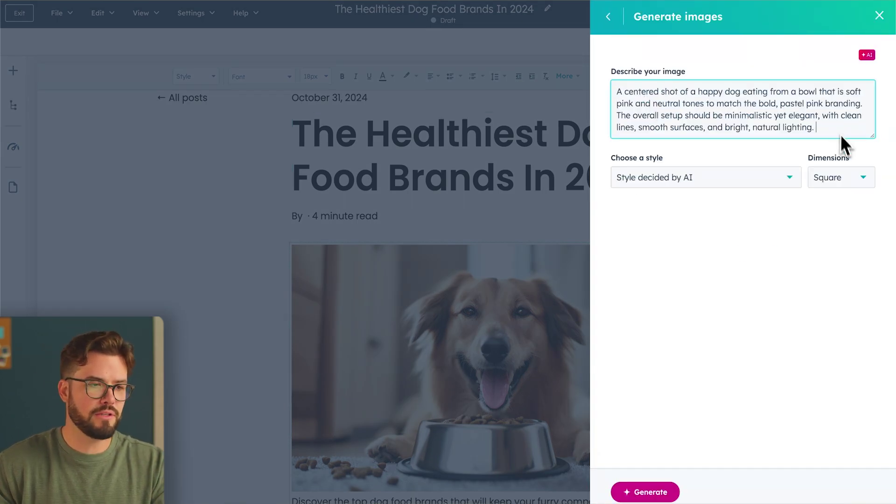
{"action": "left_click", "coordinate": [817, 238]}
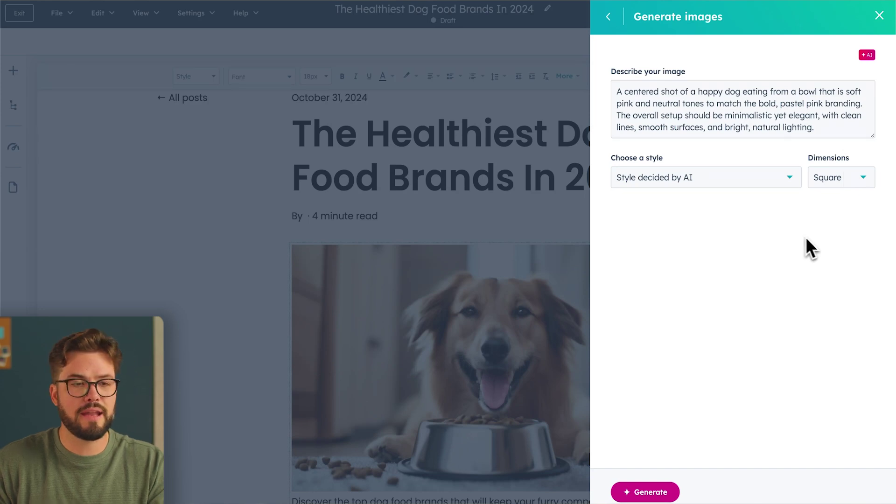
{"action": "left_click", "coordinate": [819, 184]}
{"action": "left_click", "coordinate": [837, 227]}
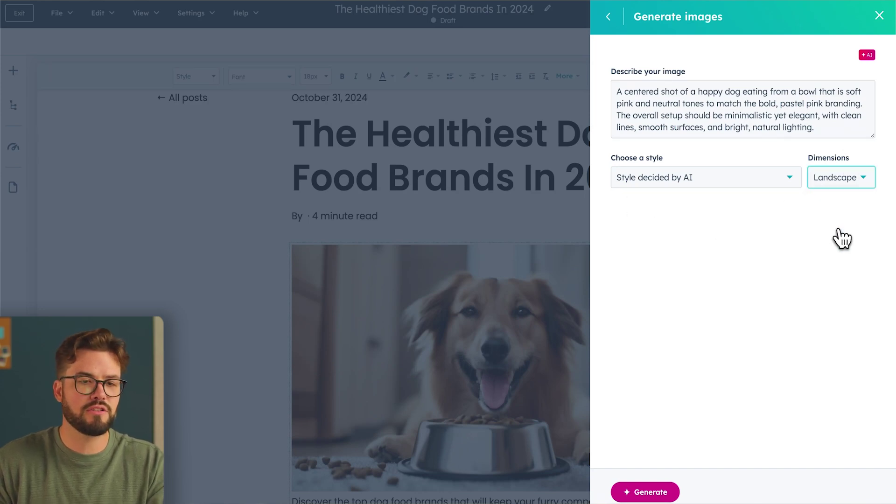
{"action": "left_click", "coordinate": [653, 493]}
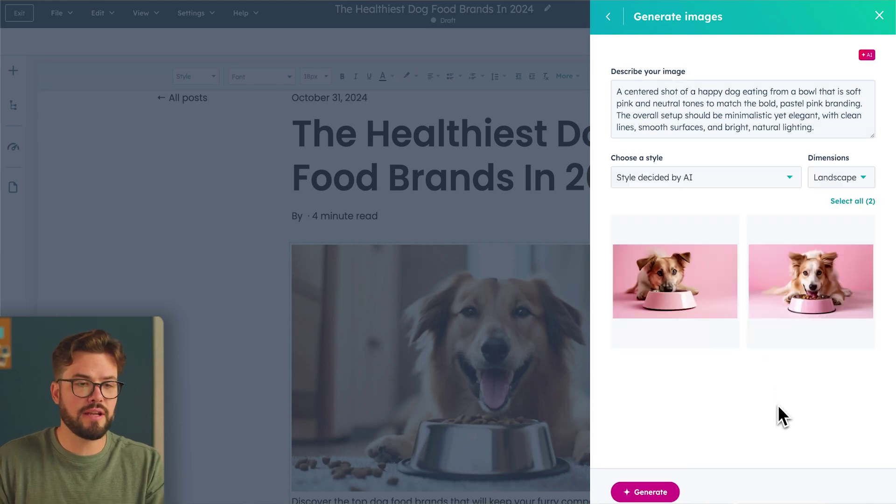
{"action": "left_click", "coordinate": [805, 280]}
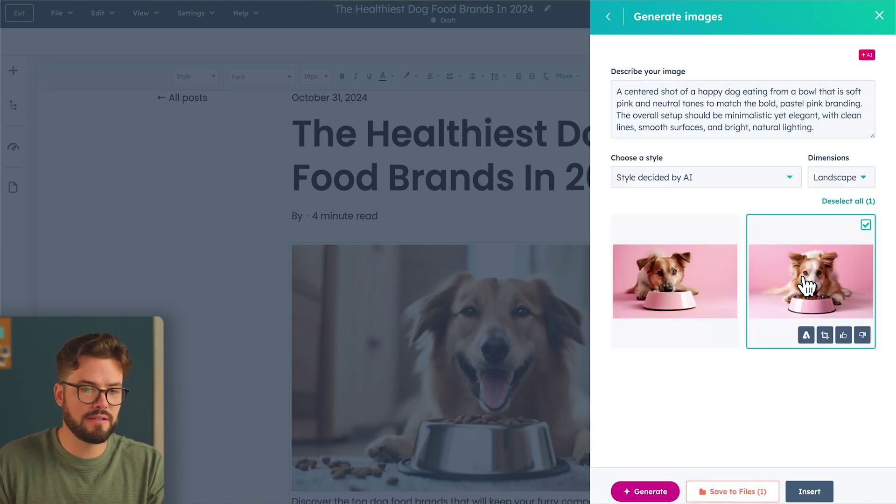
{"action": "left_click", "coordinate": [810, 491]}
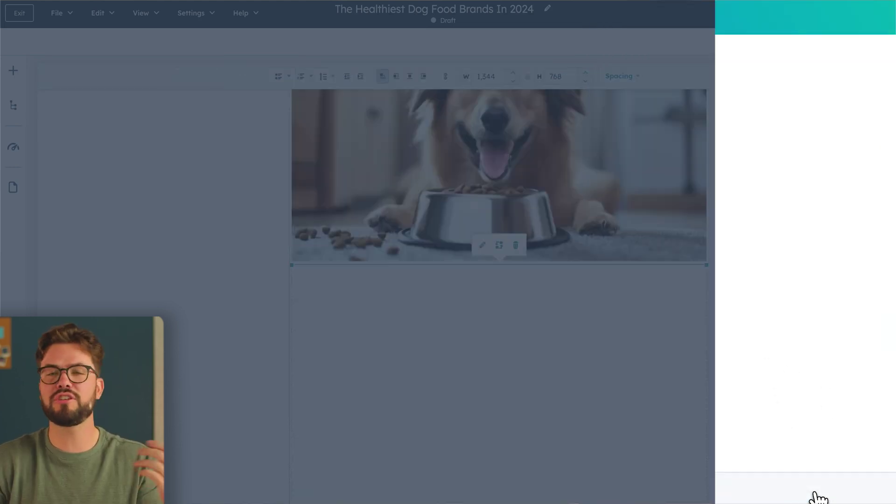
{"action": "scroll", "coordinate": [705, 244], "scroll_direction": "up", "scroll_amount": 6}
Step: Open the Content Remix tool from the Content menu in the left sidebar
{"action": "scroll", "coordinate": [761, 246], "scroll_direction": "down", "scroll_amount": 3}
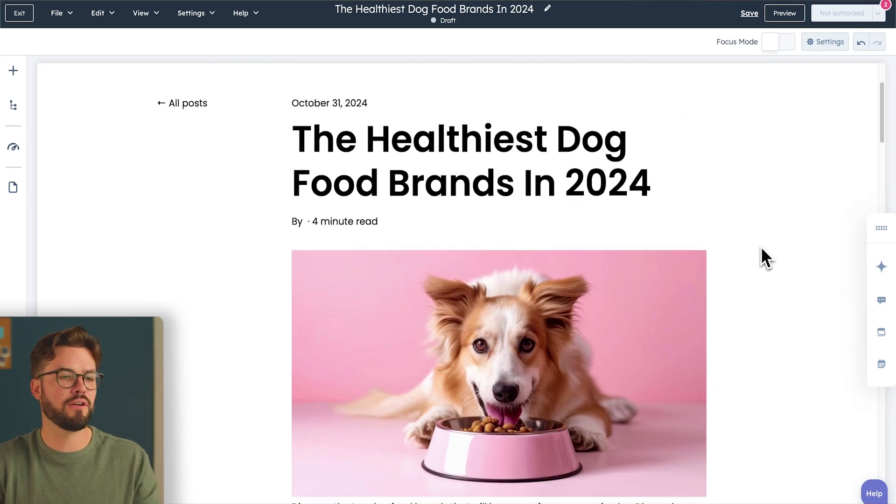
{"action": "scroll", "coordinate": [761, 248], "scroll_direction": "down", "scroll_amount": 1}
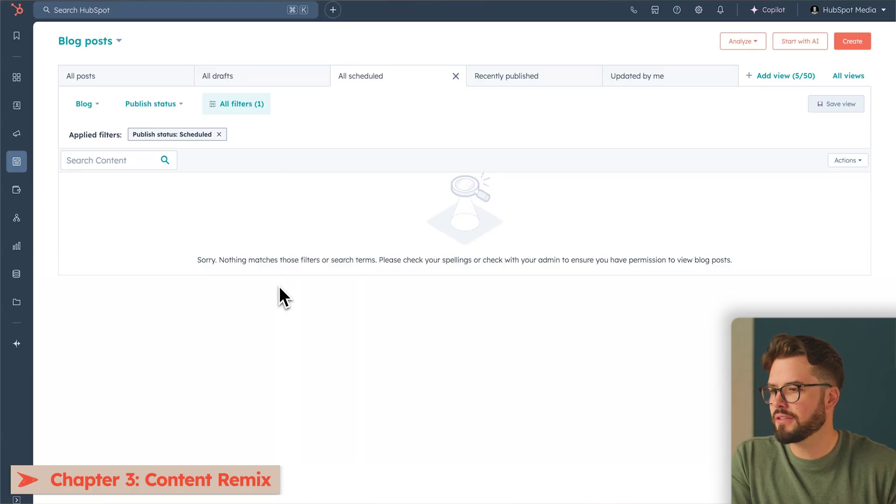
{"action": "mouse_move", "coordinate": [15, 164]}
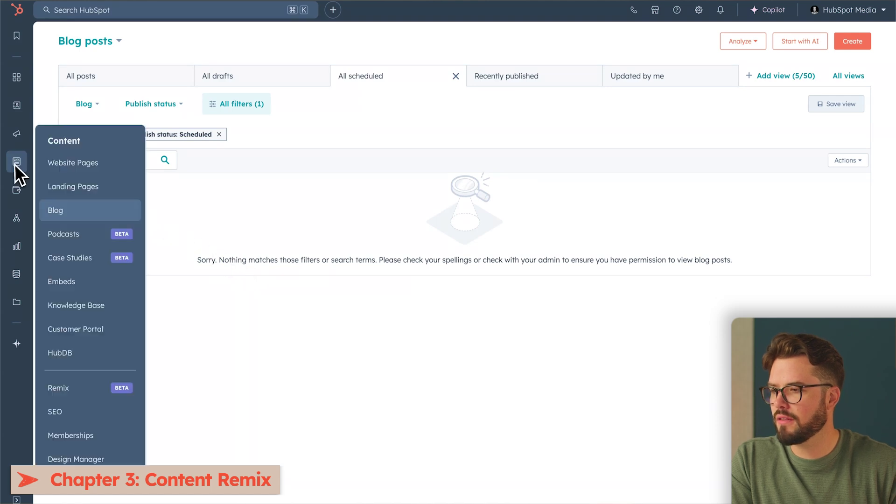
{"action": "left_click", "coordinate": [76, 388]}
Step: Start a new remix and add the PawPlates | 30% Off Coupon Offer Demo page via Webpages and Text > Landing Pages
{"action": "left_click", "coordinate": [213, 180]}
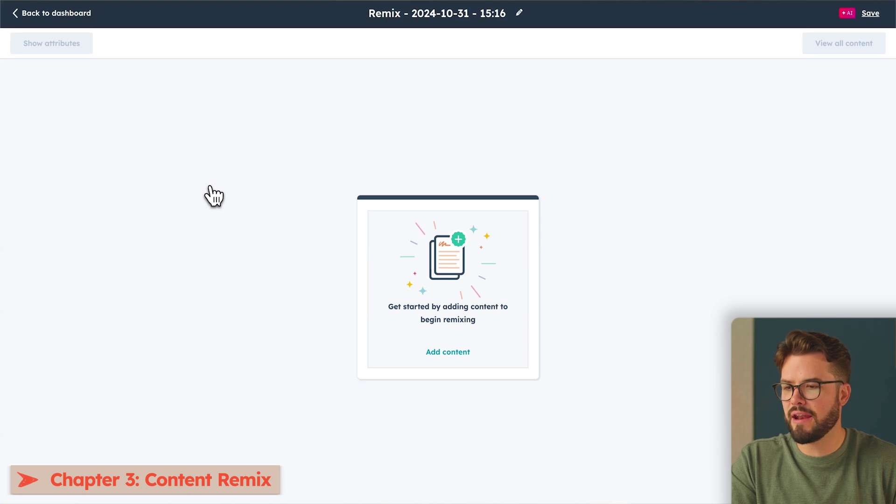
{"action": "left_click", "coordinate": [425, 353]}
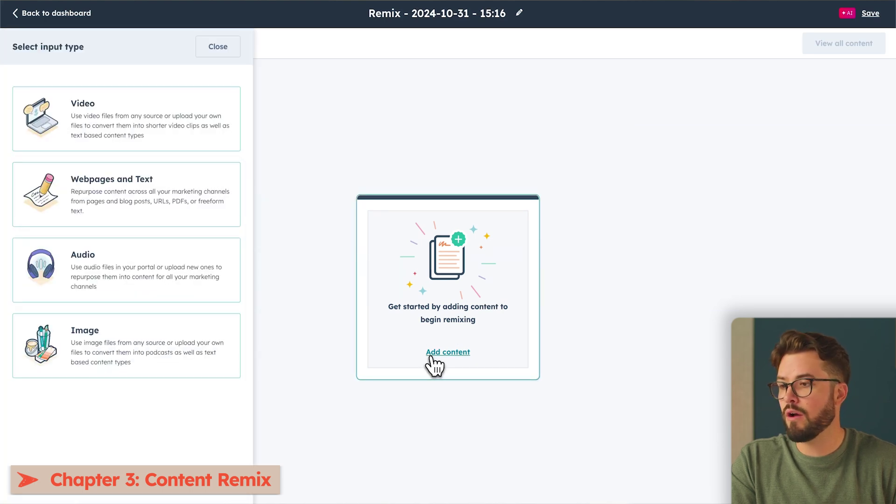
{"action": "left_click", "coordinate": [104, 187]}
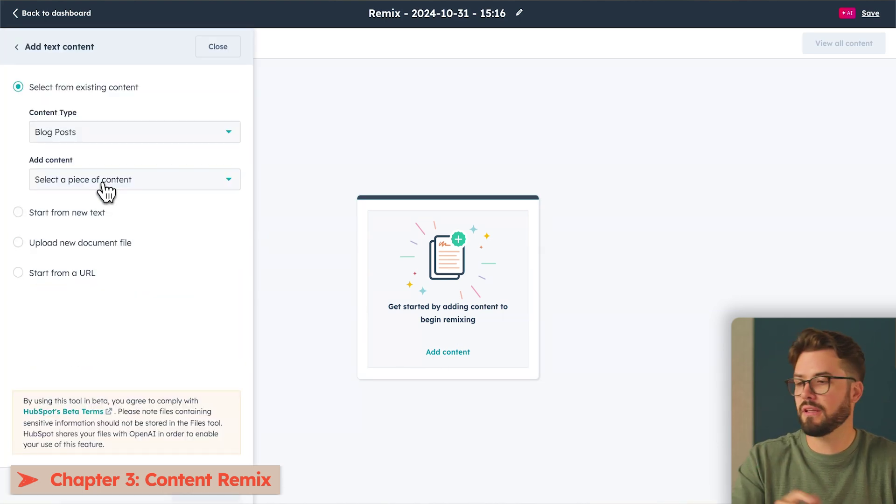
{"action": "left_click", "coordinate": [101, 144]}
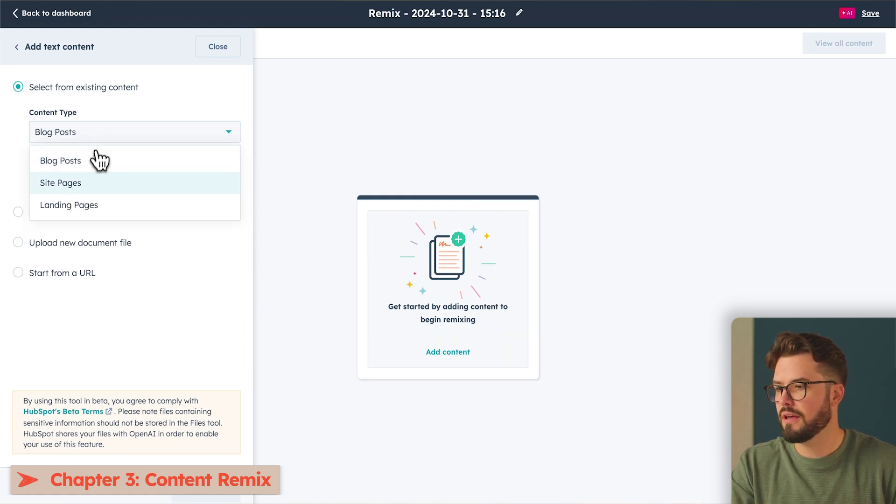
{"action": "left_click", "coordinate": [88, 206]}
{"action": "left_click", "coordinate": [91, 182]}
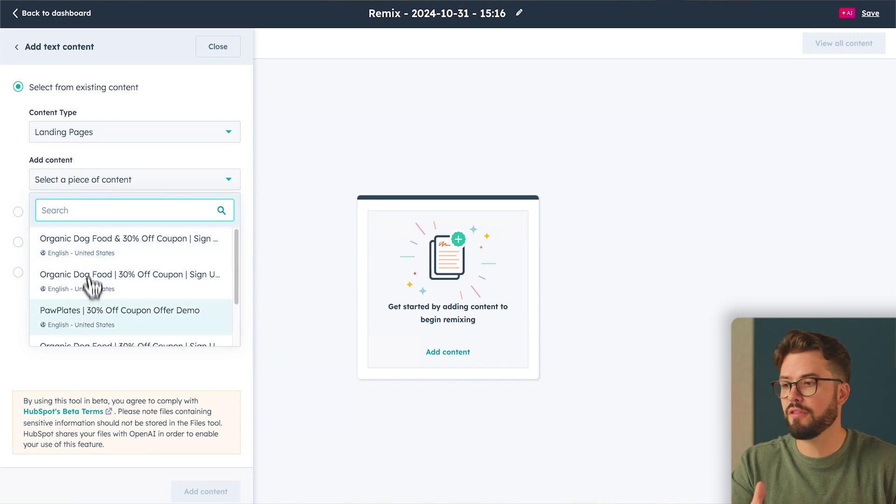
{"action": "left_click", "coordinate": [91, 317]}
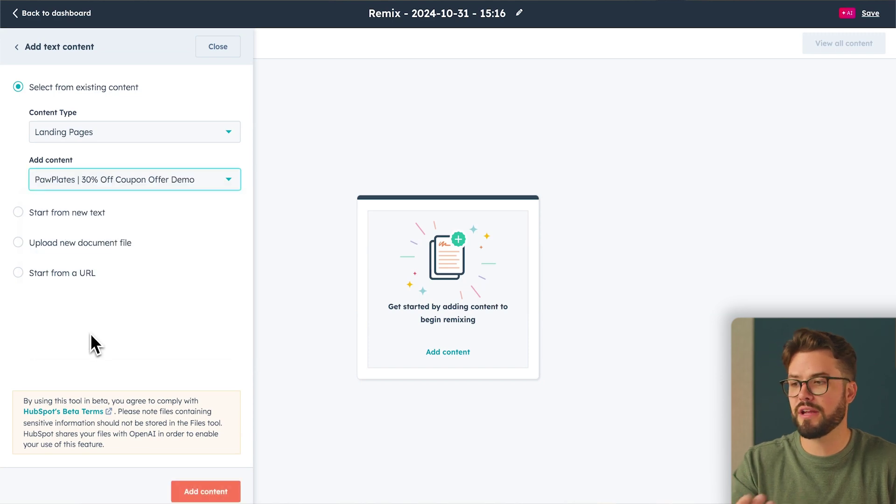
{"action": "left_click", "coordinate": [197, 494]}
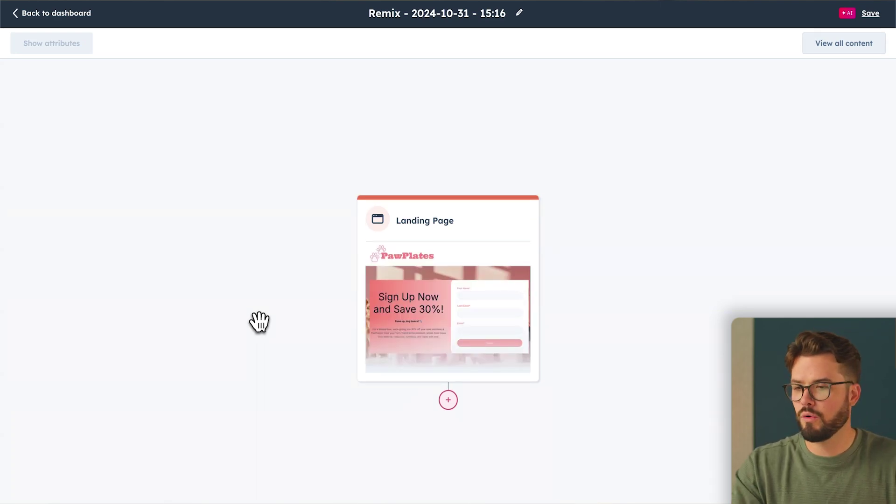
Step: Add Image and Email as new content types to generate from the landing page
{"action": "left_click", "coordinate": [447, 400]}
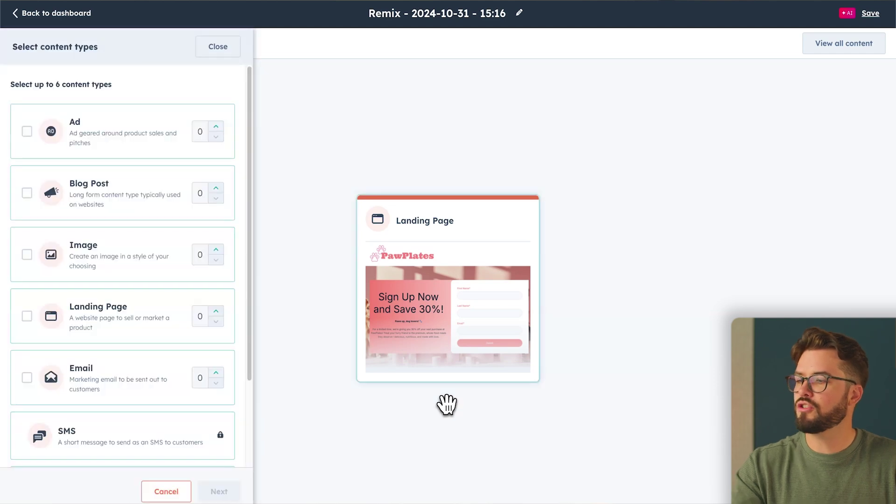
{"action": "scroll", "coordinate": [177, 303], "scroll_direction": "down", "scroll_amount": 3}
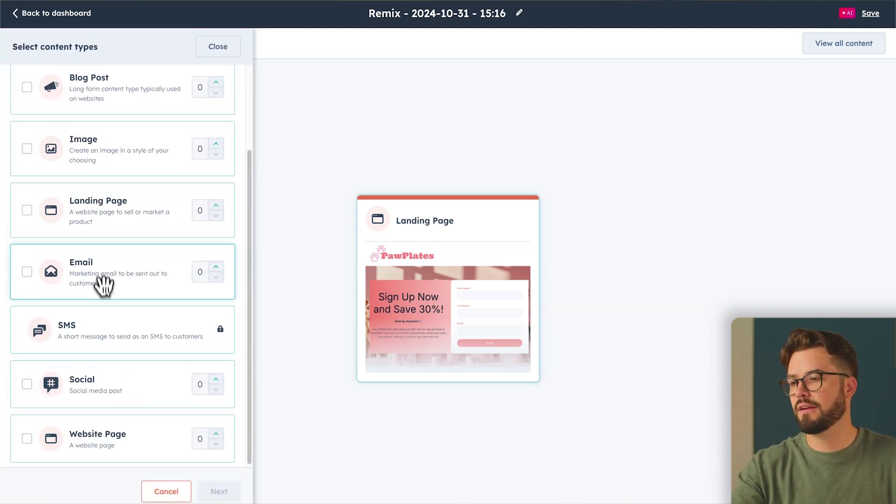
{"action": "scroll", "coordinate": [102, 271], "scroll_direction": "up", "scroll_amount": 1}
{"action": "scroll", "coordinate": [101, 262], "scroll_direction": "up", "scroll_amount": 1}
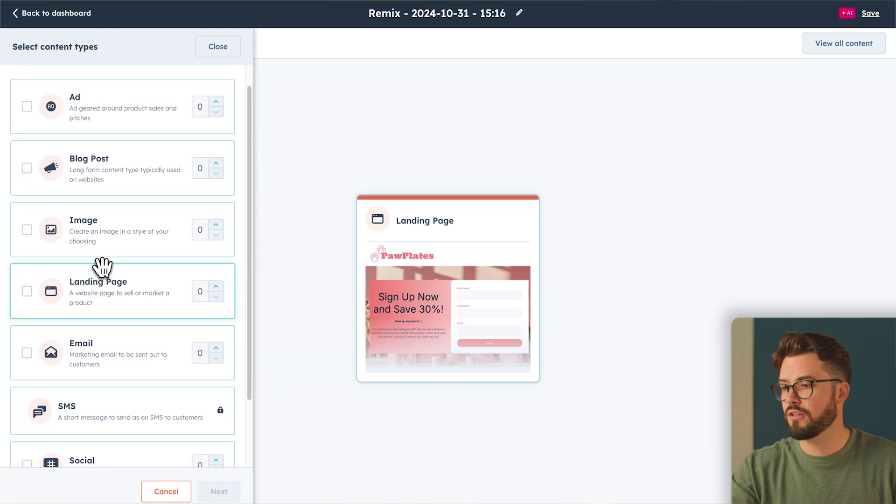
{"action": "left_click", "coordinate": [26, 229]}
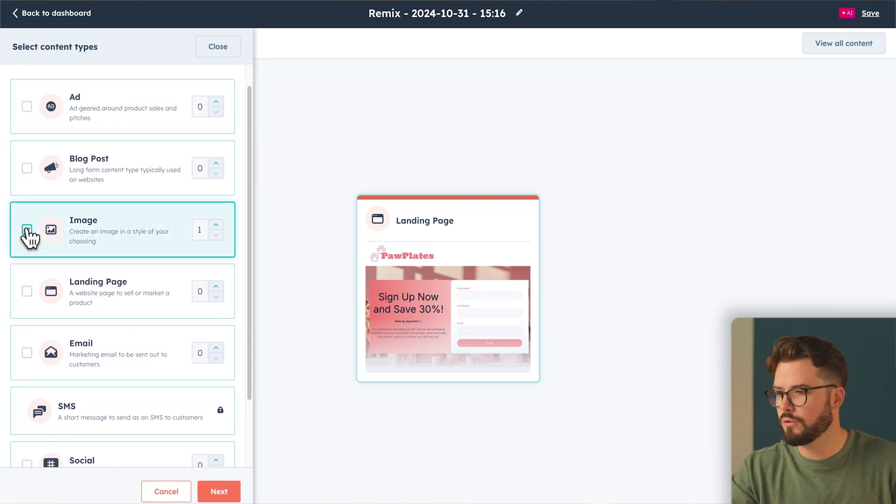
{"action": "left_click", "coordinate": [27, 353]}
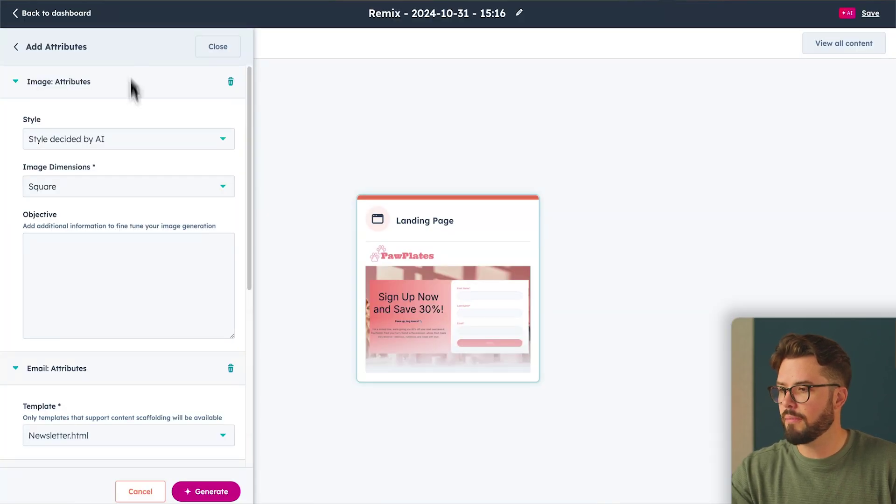
Step: Paste the dog-food image objective, choose Promotion.html and the PawPlates blog, then generate
{"action": "type", "text": "Bowls of dog food with a dog surrounded by a pile of organic fruits, vegetables, and grains. The overall setup should be minimalistic yet elegant, with clean lines, smooth surfaces, and bright, natural lighting. The overall setup should be minimalistic yet elegant, with clean lines, smooth surfaces, and bright, natural lighting."}
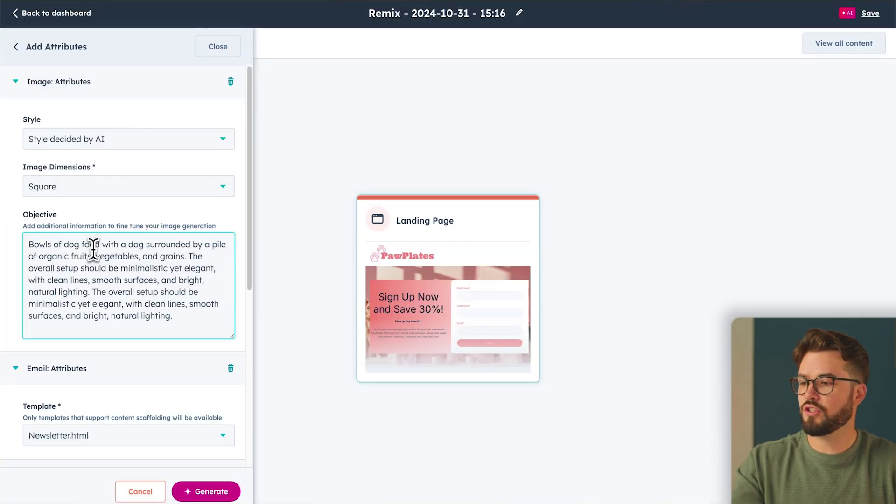
{"action": "scroll", "coordinate": [92, 261], "scroll_direction": "down", "scroll_amount": 3}
{"action": "left_click", "coordinate": [92, 290]}
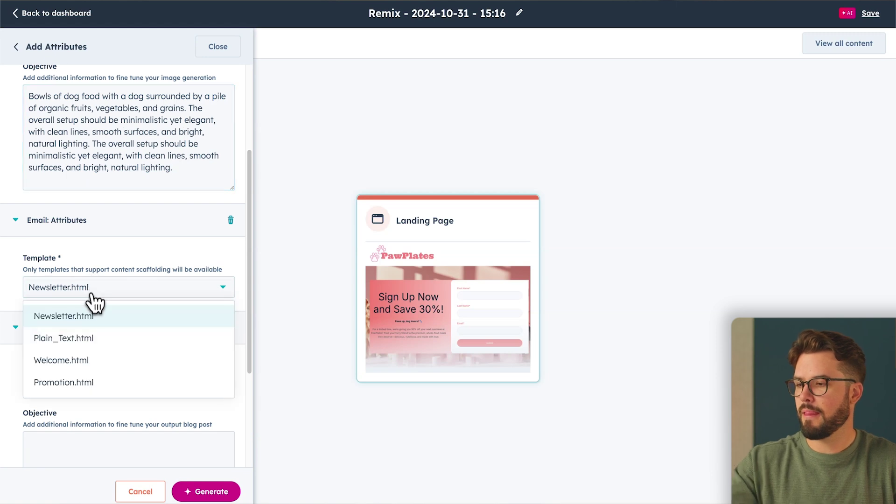
{"action": "left_click", "coordinate": [91, 376]}
{"action": "left_click", "coordinate": [91, 376]}
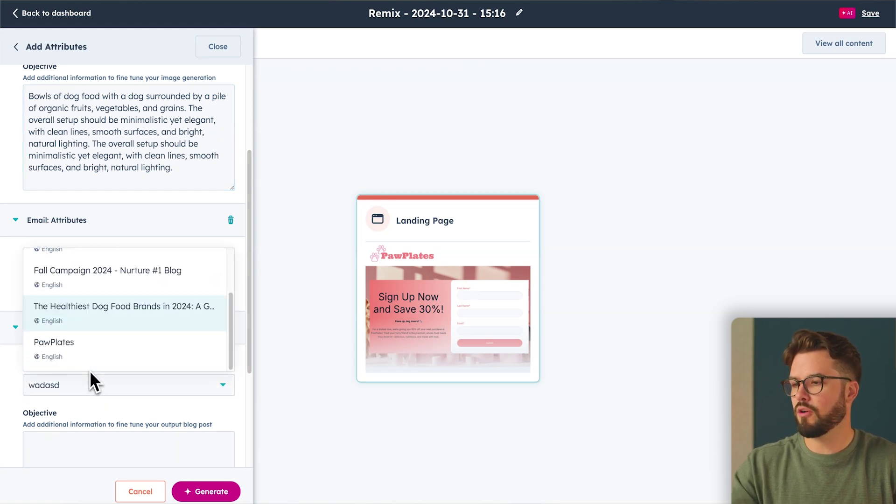
{"action": "left_click", "coordinate": [88, 354]}
{"action": "scroll", "coordinate": [81, 350], "scroll_direction": "down", "scroll_amount": 2}
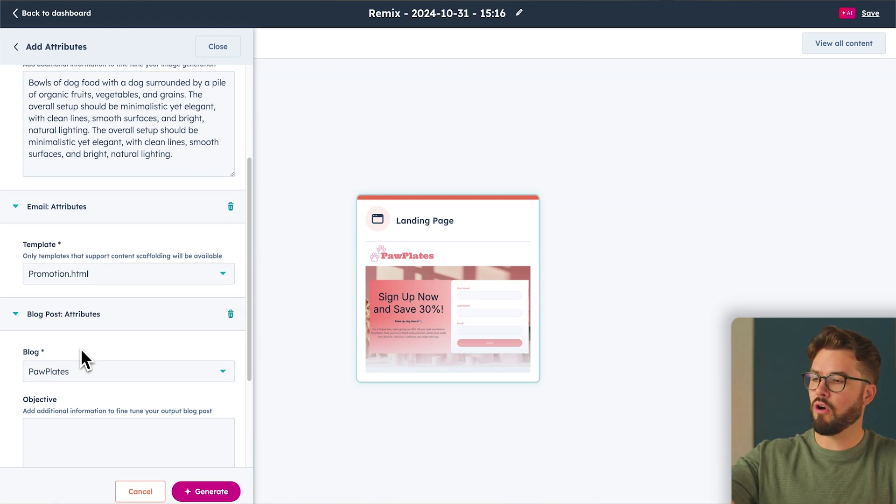
{"action": "scroll", "coordinate": [81, 349], "scroll_direction": "down", "scroll_amount": 5}
{"action": "left_click", "coordinate": [214, 492]}
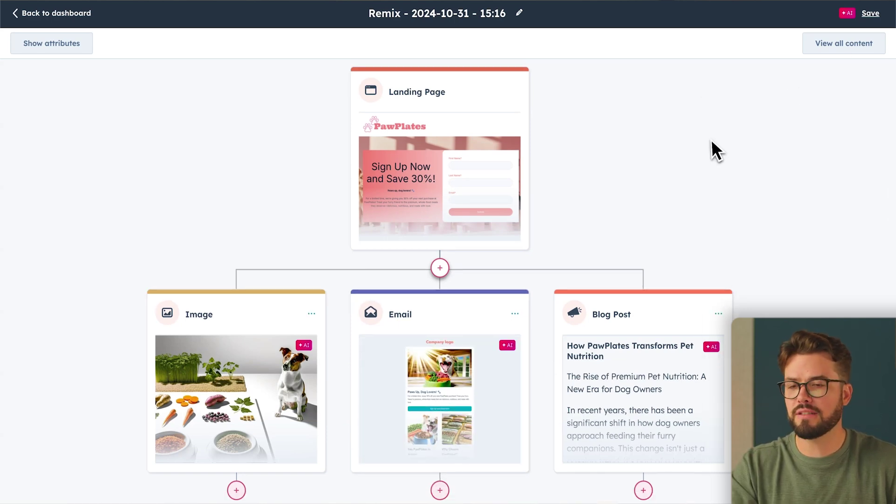
Step: From the full content list, retitle the remix 'Fall 2024 Campaign' and save it
{"action": "left_click", "coordinate": [822, 47]}
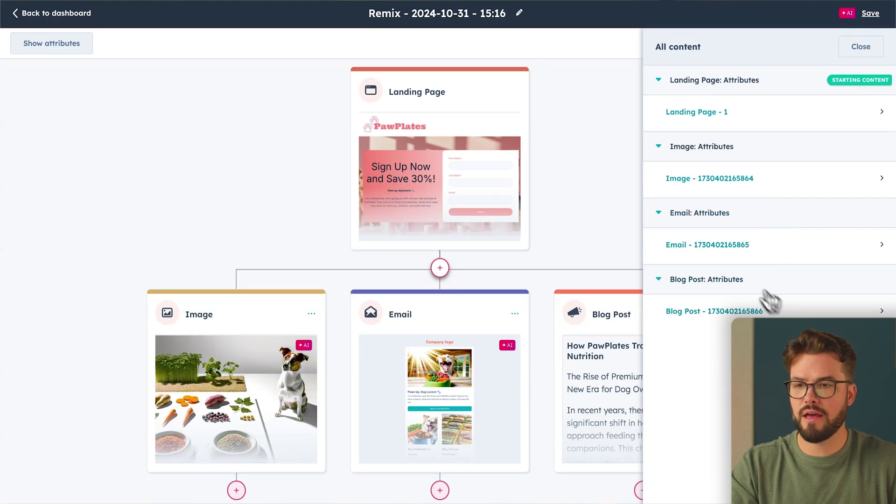
{"action": "left_click", "coordinate": [458, 18]}
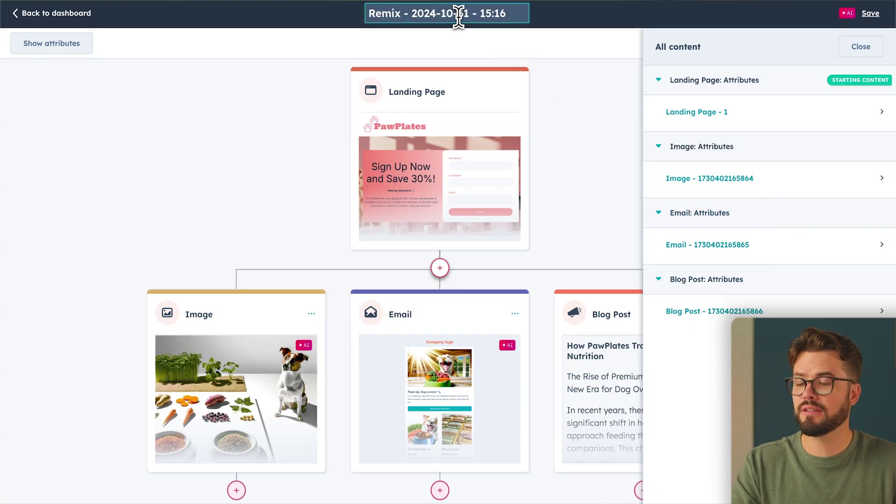
{"action": "left_click_drag", "start_coordinate": [500, 14], "coordinate": [412, 13]}
{"action": "type", "text": "F"}
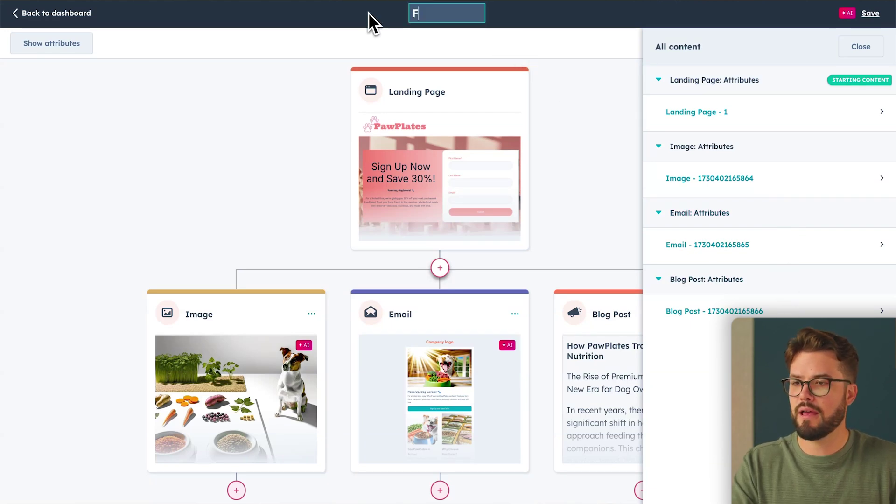
{"action": "type", "text": "all 2024 Campaign"}
{"action": "key", "text": "Return"}
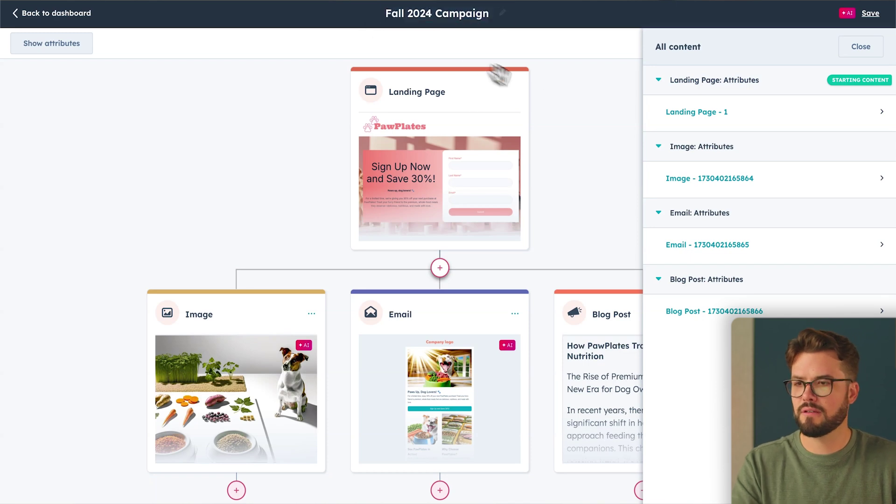
{"action": "left_click", "coordinate": [881, 19]}
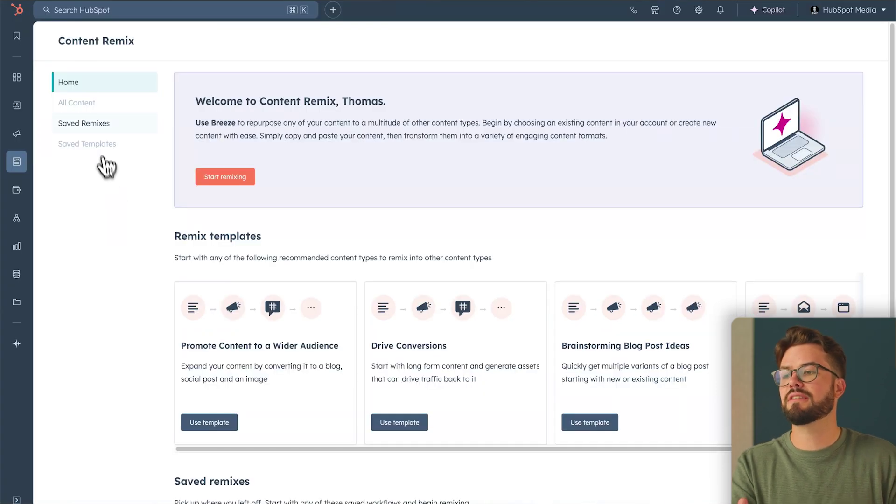
Step: Reopen the Fall 2024 Campaign remix from Saved Remixes
{"action": "left_click", "coordinate": [94, 124]}
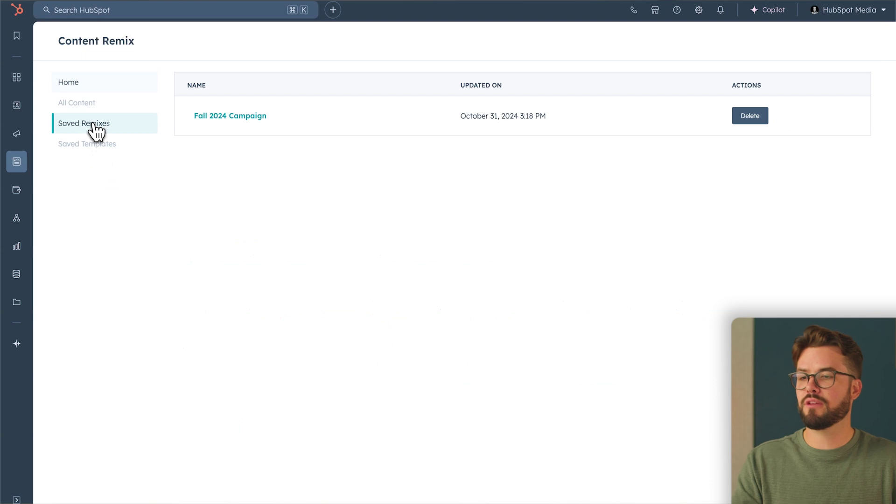
{"action": "left_click", "coordinate": [201, 115]}
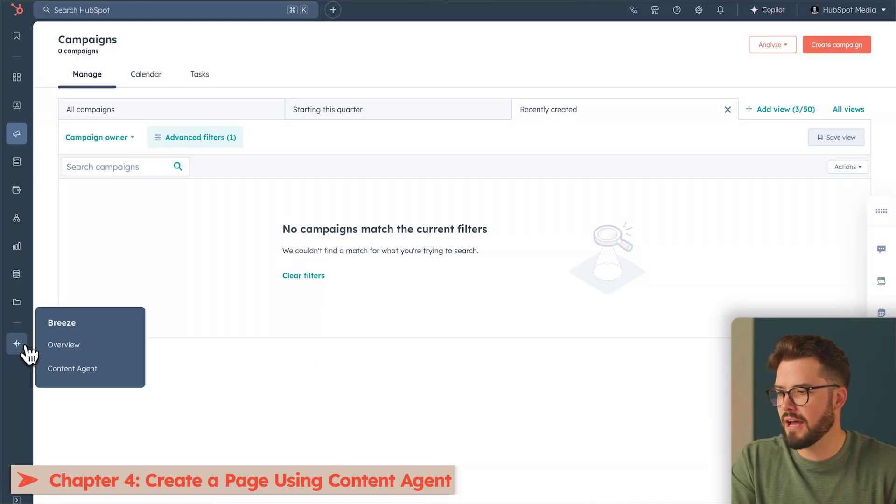
Step: Launch the Content Agent landing page generator with the goal 'Run an event and collect signups'
{"action": "left_click", "coordinate": [69, 375]}
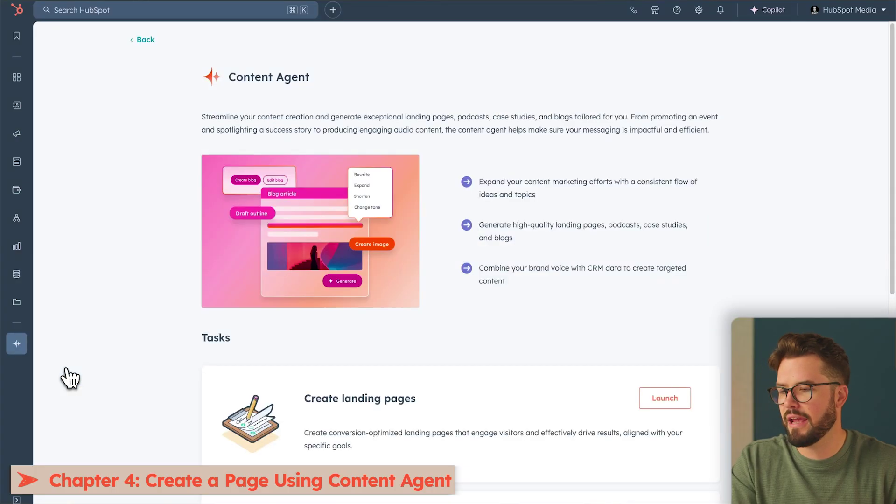
{"action": "scroll", "coordinate": [308, 379], "scroll_direction": "down", "scroll_amount": 3}
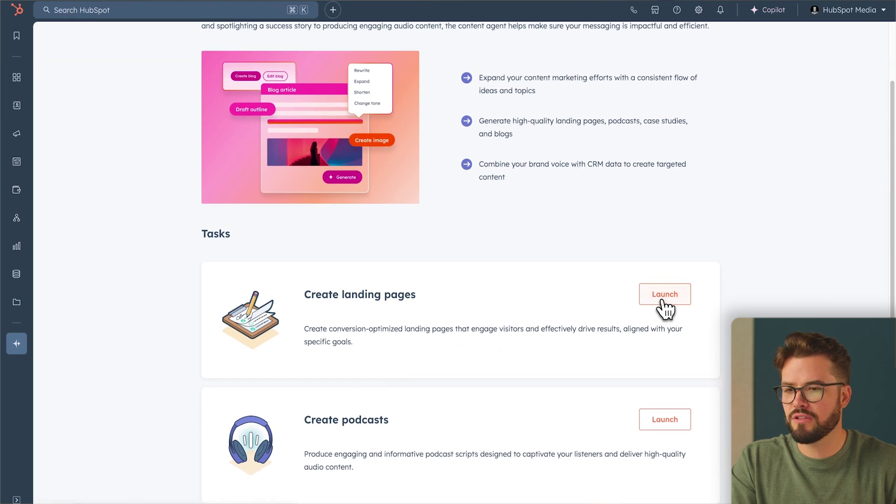
{"action": "left_click", "coordinate": [664, 299]}
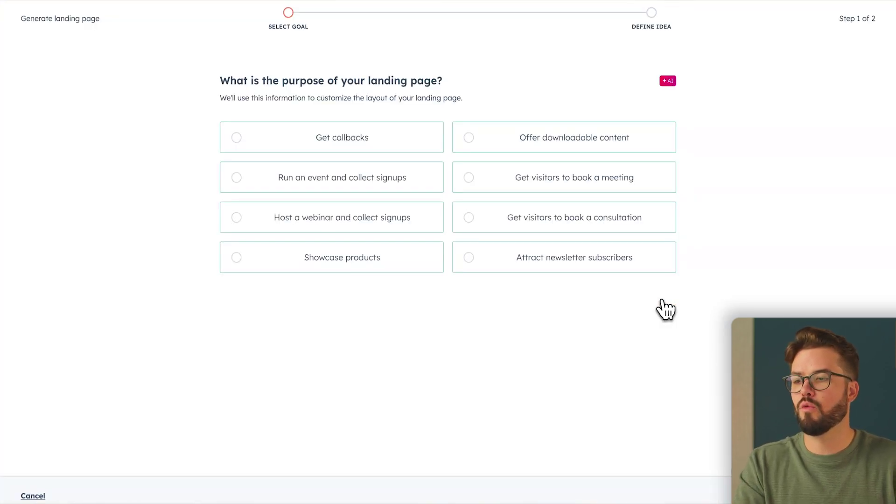
{"action": "left_click", "coordinate": [282, 176]}
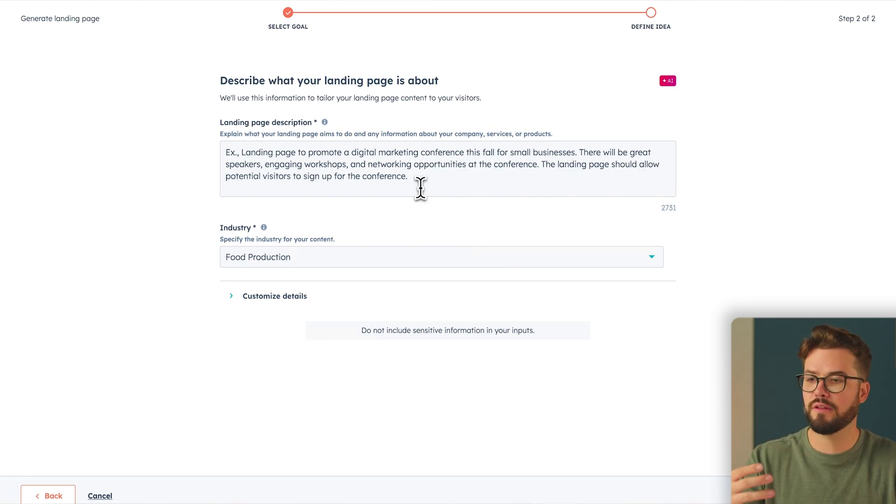
Step: Replace the page description with the 30%-off dog food coupon brief and check the ICP options
{"action": "left_click_drag", "start_coordinate": [421, 188], "coordinate": [219, 136]}
{"action": "type", "text": "Landing Page for an organic dog food business offering a coupon, aiming to collect email signups to a newsletter. The coupon will be for 30% off any next purchase using a code after providing a first name, last name and email."}
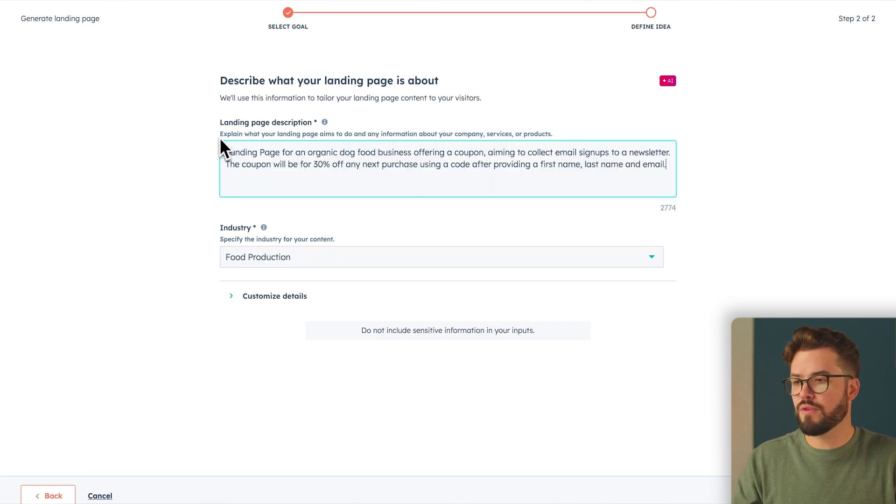
{"action": "left_click", "coordinate": [161, 148]}
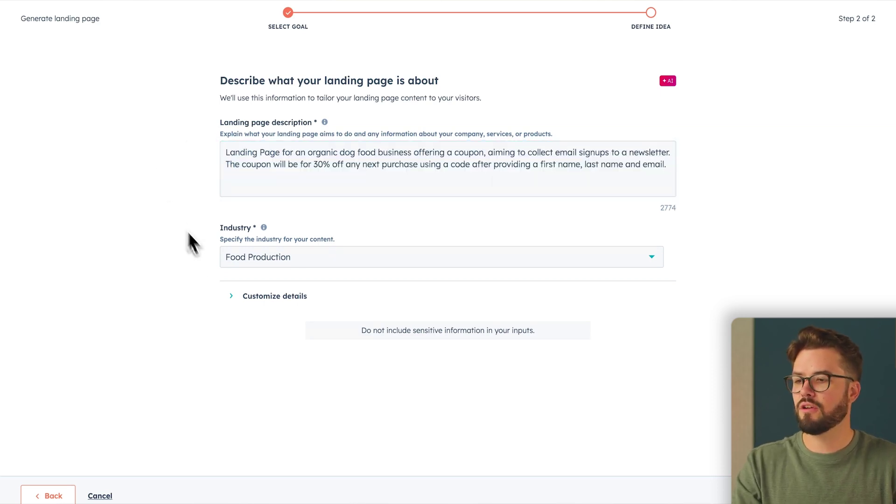
{"action": "left_click", "coordinate": [254, 298]}
{"action": "scroll", "coordinate": [249, 328], "scroll_direction": "down", "scroll_amount": 2}
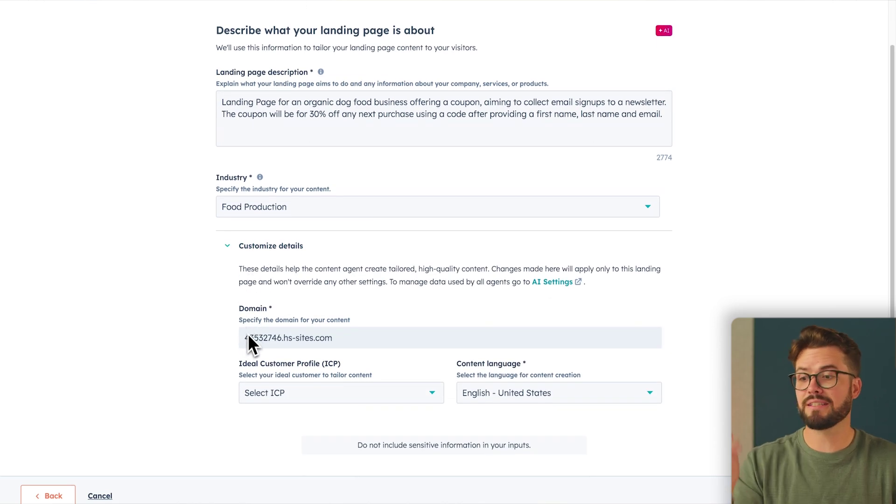
{"action": "left_click", "coordinate": [278, 394]}
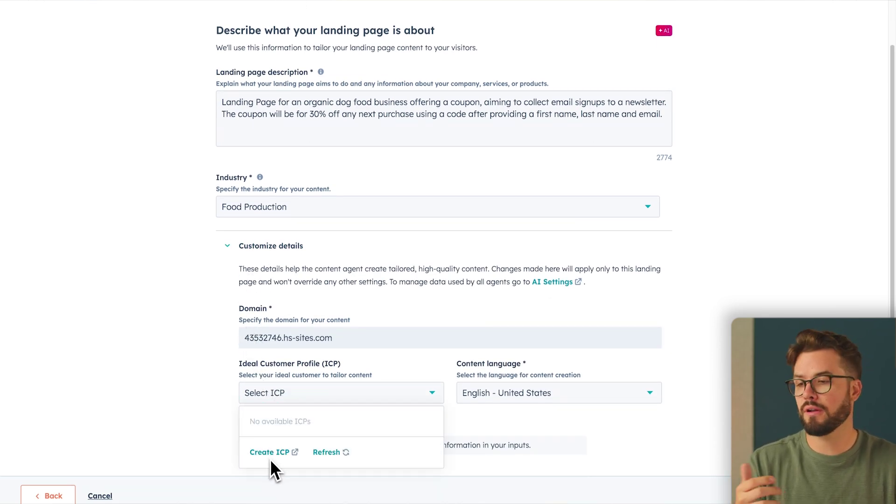
{"action": "left_click", "coordinate": [196, 395]}
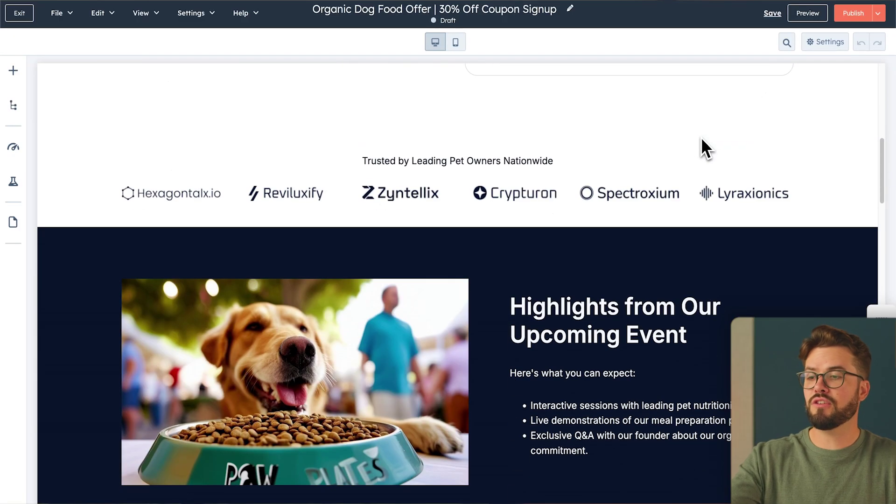
{"action": "scroll", "coordinate": [702, 139], "scroll_direction": "down", "scroll_amount": 4}
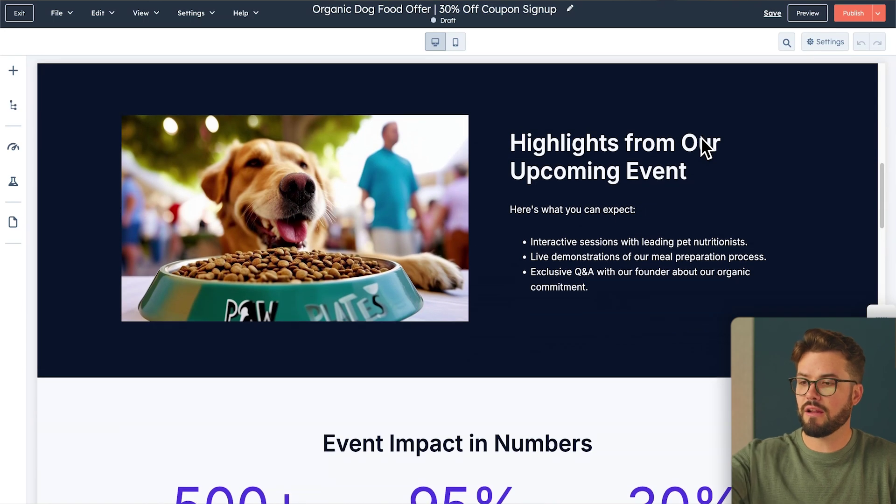
{"action": "scroll", "coordinate": [701, 137], "scroll_direction": "up", "scroll_amount": 12}
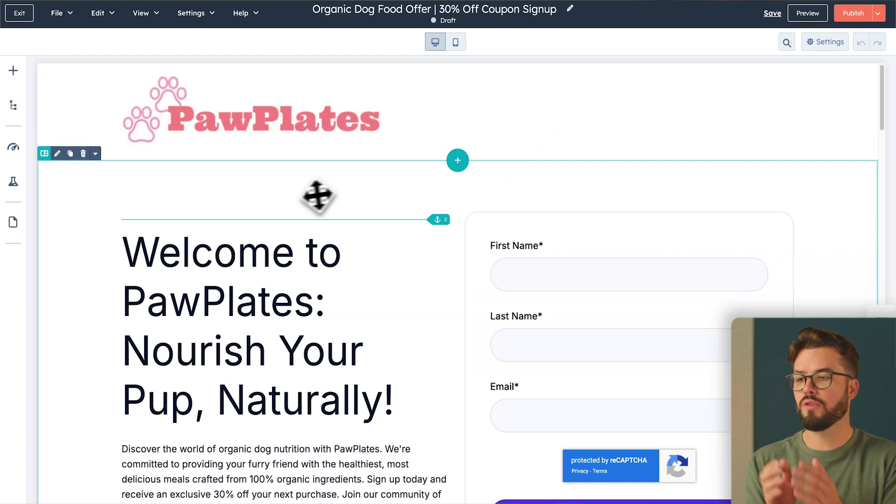
{"action": "scroll", "coordinate": [93, 192], "scroll_direction": "down", "scroll_amount": 1}
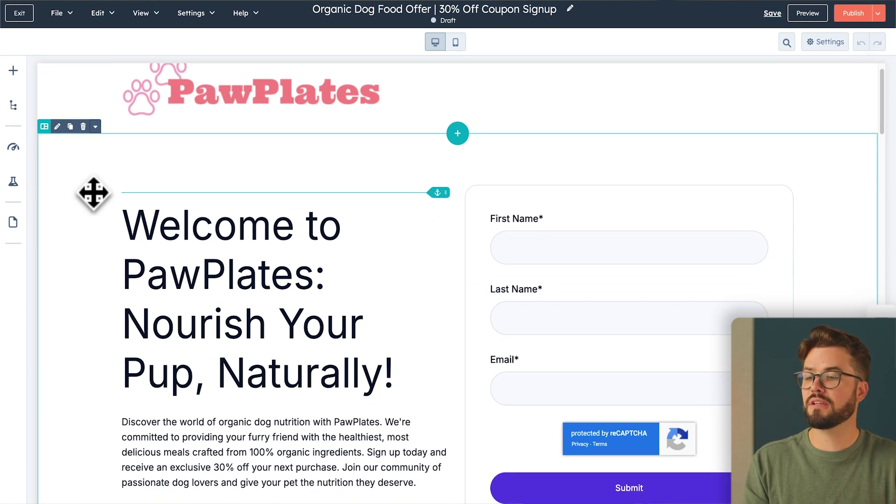
{"action": "scroll", "coordinate": [94, 192], "scroll_direction": "down", "scroll_amount": 1}
{"action": "scroll", "coordinate": [93, 192], "scroll_direction": "down", "scroll_amount": 1}
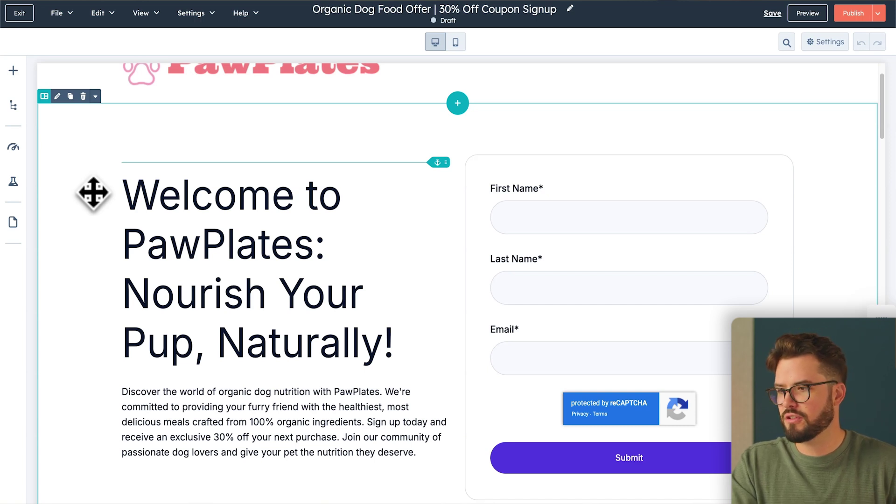
Step: Set the hero section's background to an image of dogs
{"action": "left_click", "coordinate": [87, 182]}
{"action": "left_click", "coordinate": [88, 182]}
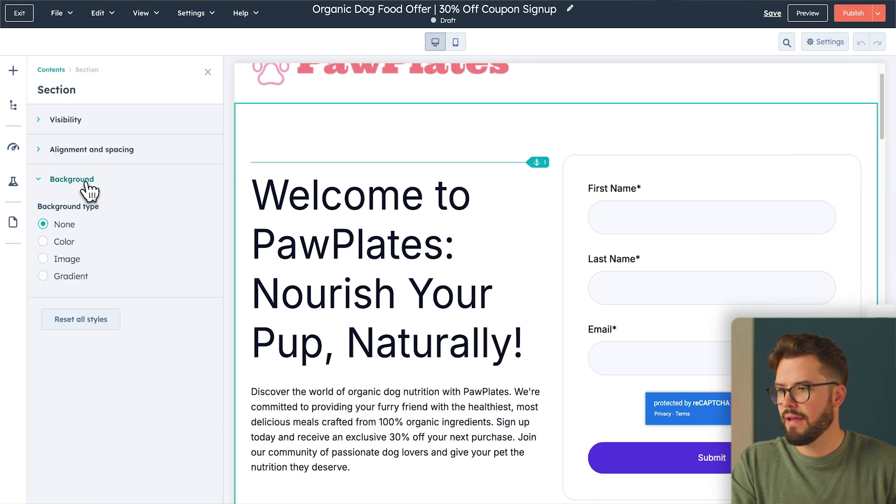
{"action": "left_click", "coordinate": [68, 262]}
{"action": "left_click", "coordinate": [127, 376]}
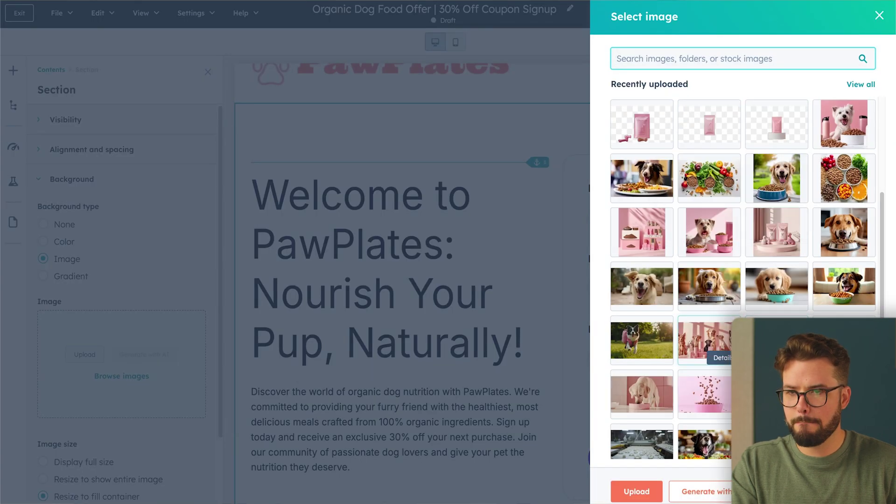
{"action": "scroll", "coordinate": [679, 394], "scroll_direction": "down", "scroll_amount": 5}
{"action": "left_click", "coordinate": [671, 399]}
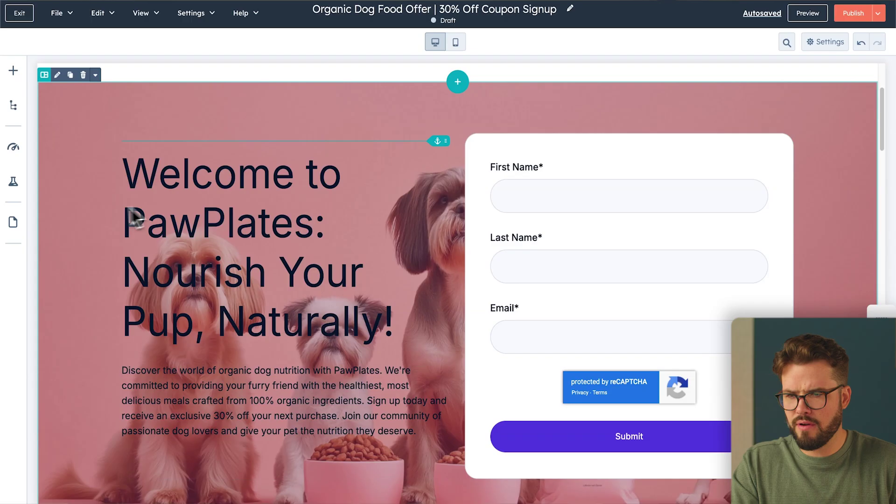
Step: Give the headline column a gradient background from coral f37b72 to white FFFFFF
{"action": "left_click", "coordinate": [281, 138]}
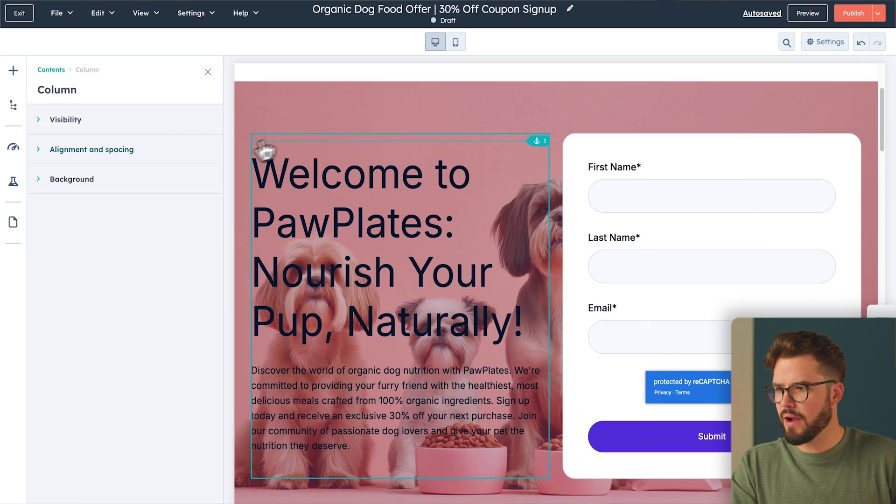
{"action": "left_click", "coordinate": [83, 180]}
{"action": "left_click", "coordinate": [43, 276]}
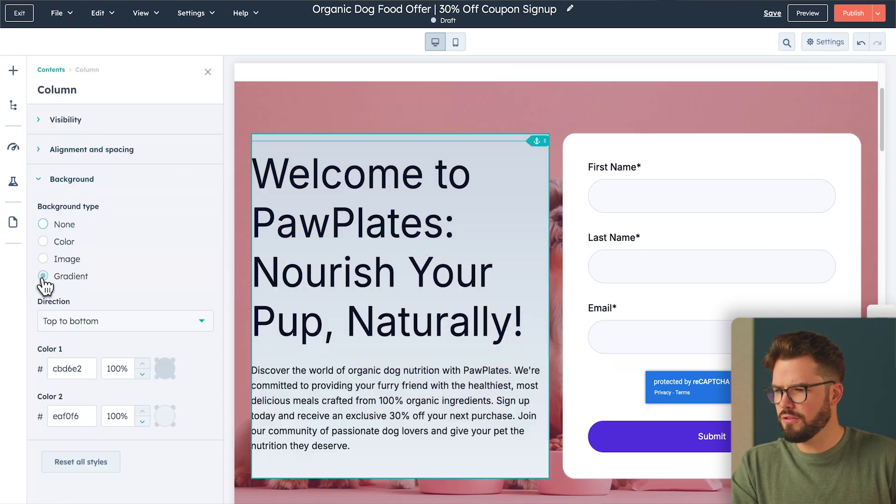
{"action": "left_click", "coordinate": [165, 370]}
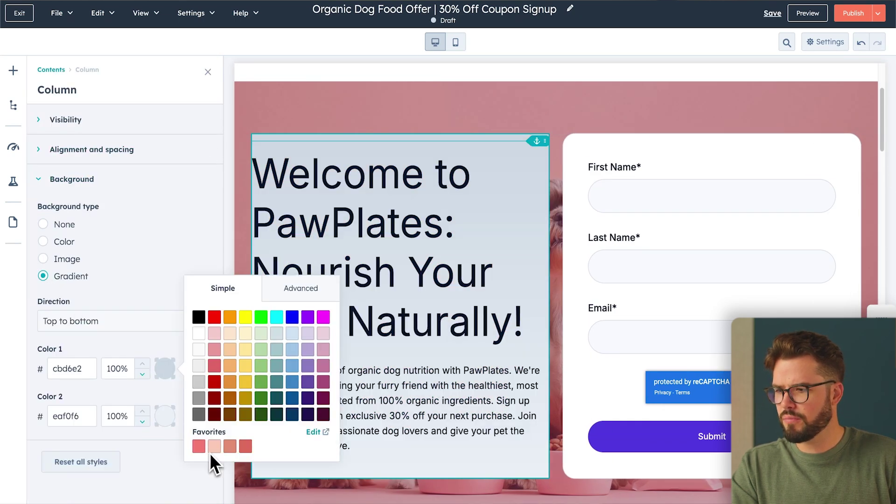
{"action": "left_click", "coordinate": [198, 446]}
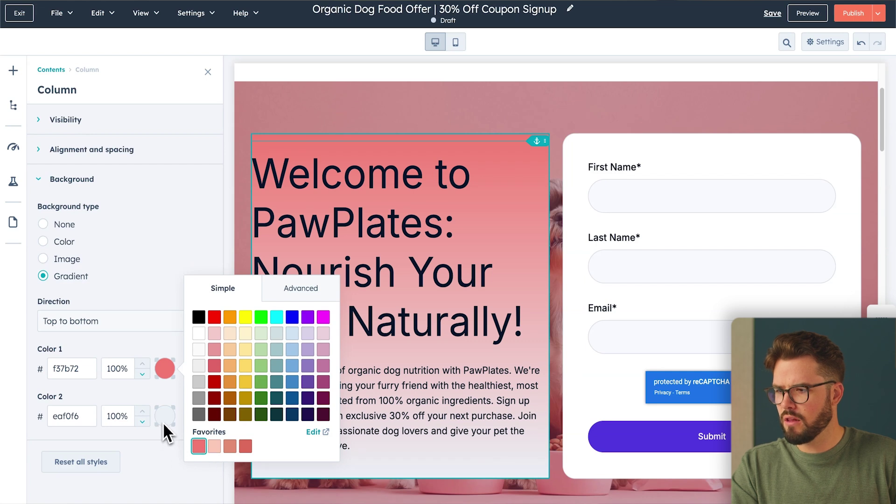
{"action": "left_click", "coordinate": [165, 420]}
{"action": "left_click", "coordinate": [199, 381]}
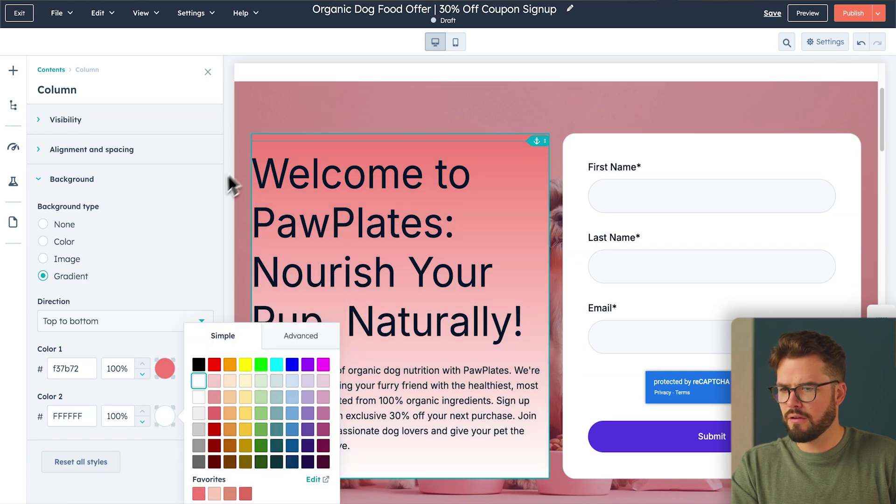
{"action": "left_click", "coordinate": [190, 252]}
Step: Change the heading to 'Sign Up Now and Save 30%!' and paste the 'Paws up, dog lovers!' paragraph
{"action": "left_click", "coordinate": [323, 223]}
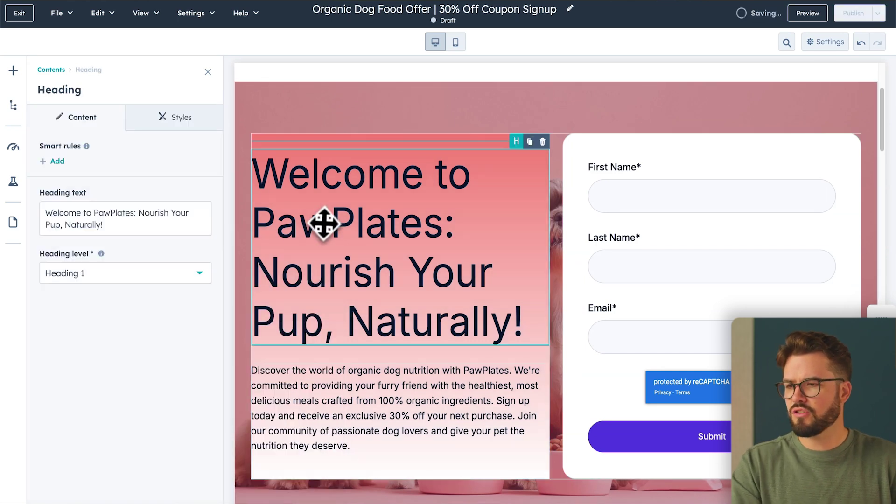
{"action": "triple_click", "coordinate": [200, 224]}
{"action": "type", "text": "Sign Up Now and Save 30%!"}
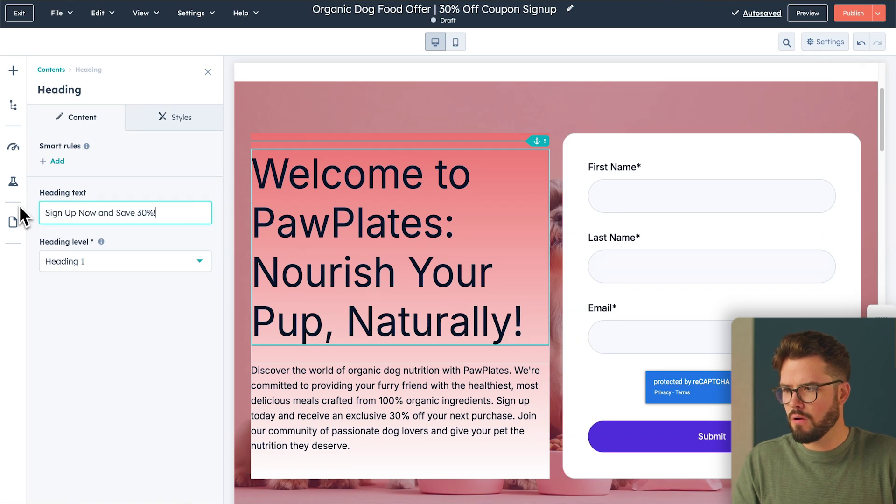
{"action": "left_click", "coordinate": [362, 315]}
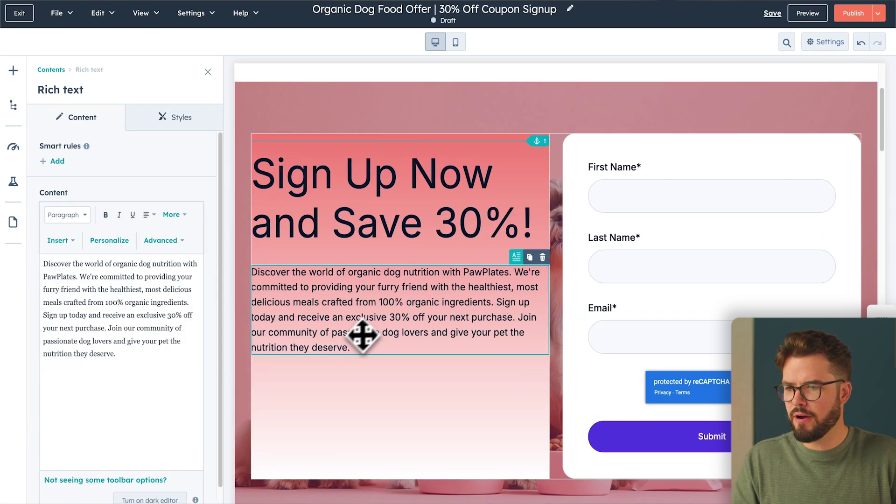
{"action": "left_click", "coordinate": [156, 341]}
{"action": "key", "text": "ctrl+a"}
{"action": "type", "text": "Paws up, dog lovers! 🐾  For a limited time, we’re giving you 30% off your next purchase at PawPlates! Sign up for our newsletter and treat your furry friend to the premium, whole-food meals they deserve—delicious, nutritious, and made with love."}
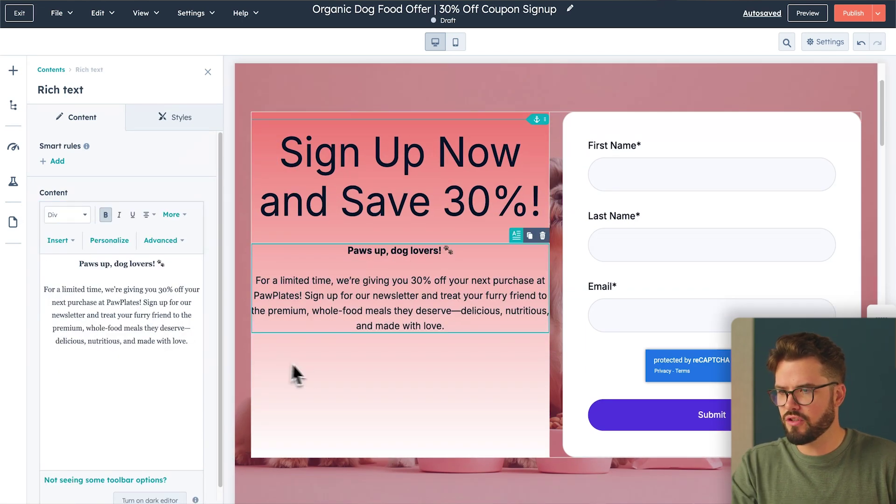
Step: Give the headline column 50px padding
{"action": "left_click", "coordinate": [301, 371]}
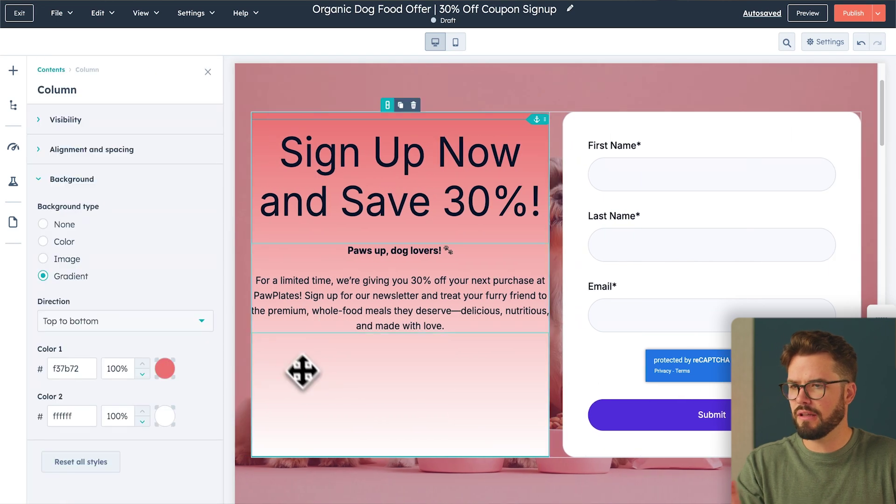
{"action": "left_click", "coordinate": [45, 180]}
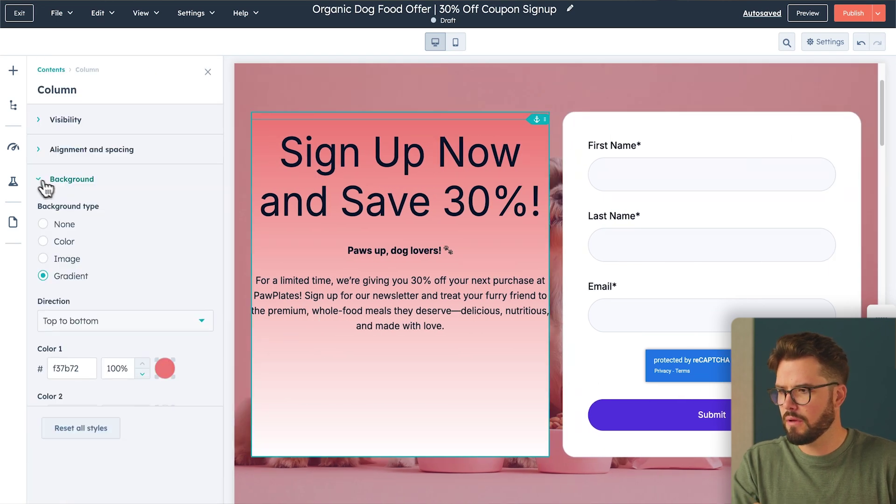
{"action": "left_click", "coordinate": [48, 150]}
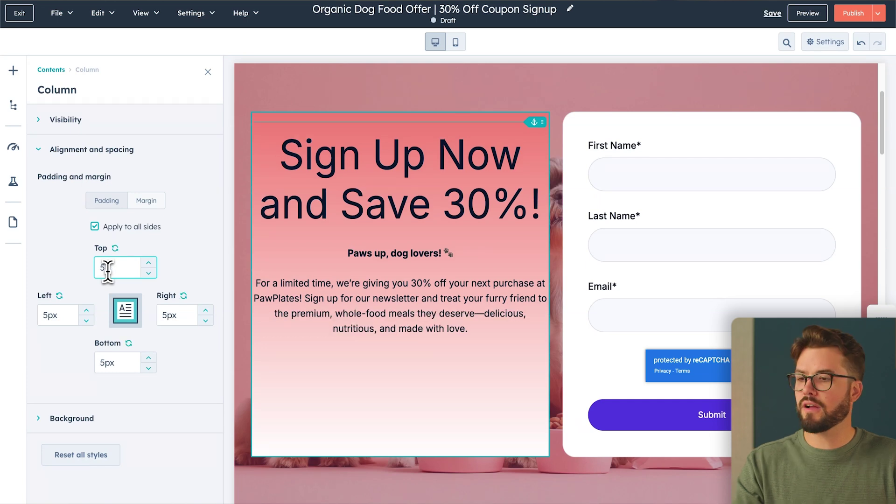
{"action": "type", "text": "50"}
{"action": "left_click", "coordinate": [208, 72]}
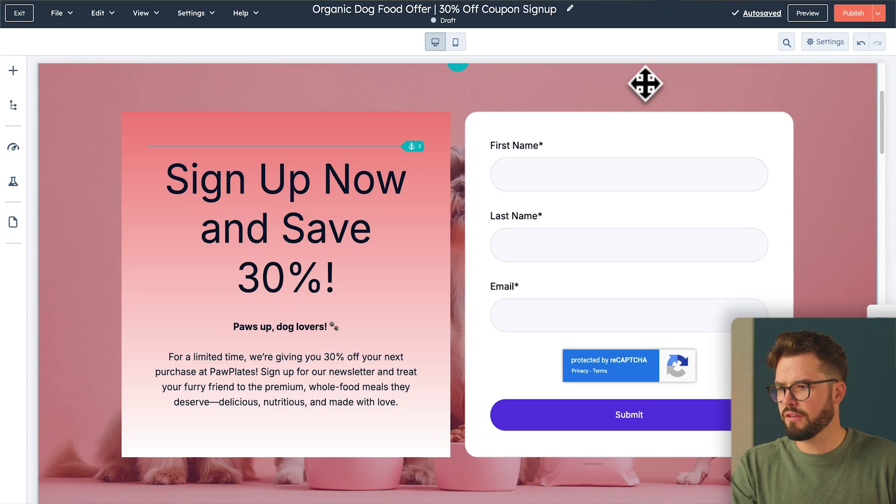
Step: Make the signup form's field label text pink
{"action": "left_click", "coordinate": [630, 135]}
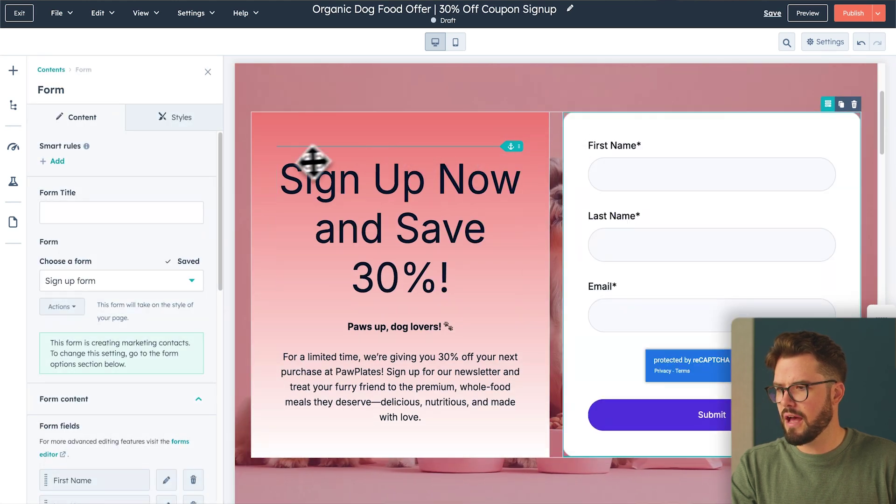
{"action": "left_click", "coordinate": [182, 130]}
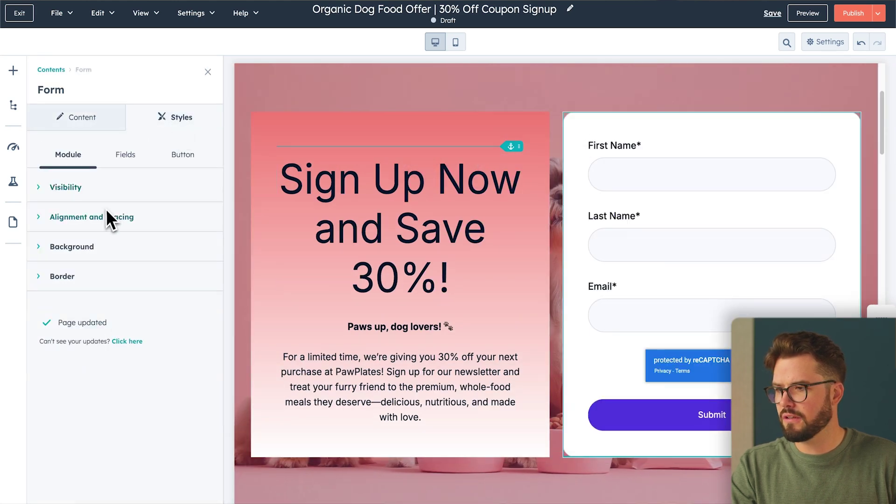
{"action": "left_click", "coordinate": [126, 155]}
{"action": "left_click", "coordinate": [93, 218]}
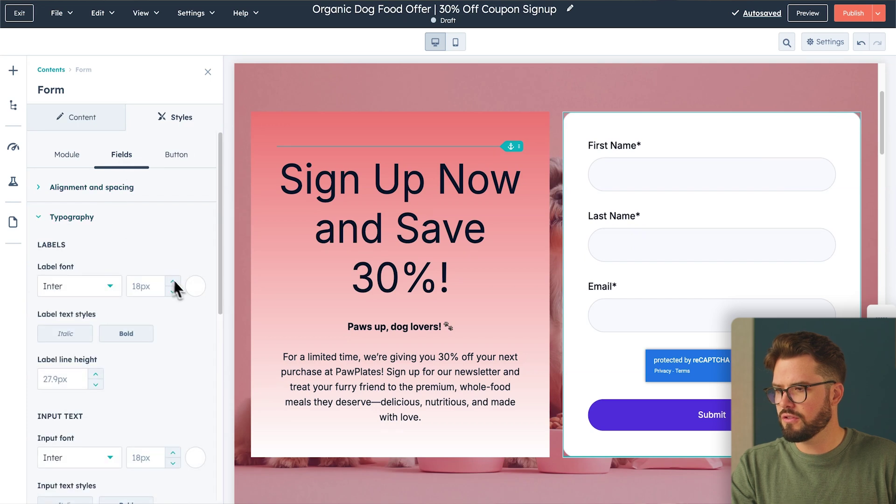
{"action": "left_click", "coordinate": [193, 288]}
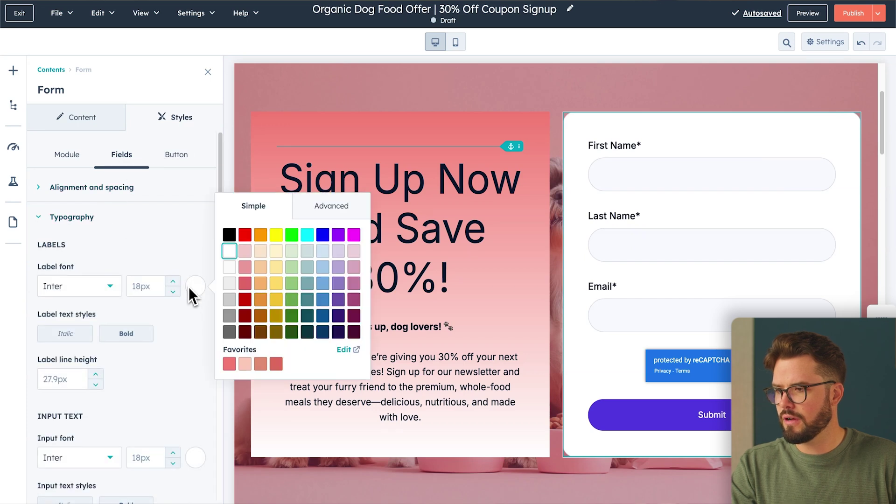
{"action": "left_click", "coordinate": [229, 364]}
{"action": "left_click", "coordinate": [135, 266]}
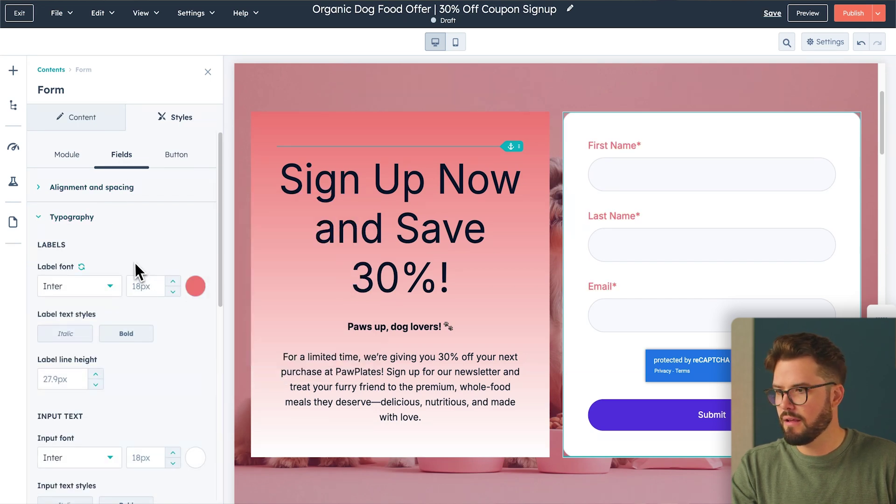
Step: Give the Submit button a red de6d5d background and Helvetica text
{"action": "left_click", "coordinate": [182, 154]}
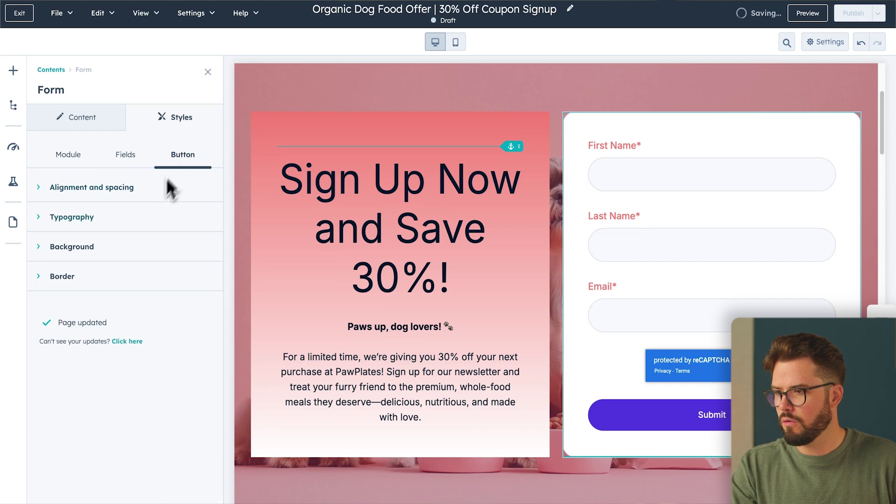
{"action": "left_click", "coordinate": [97, 258]}
{"action": "left_click", "coordinate": [112, 294]}
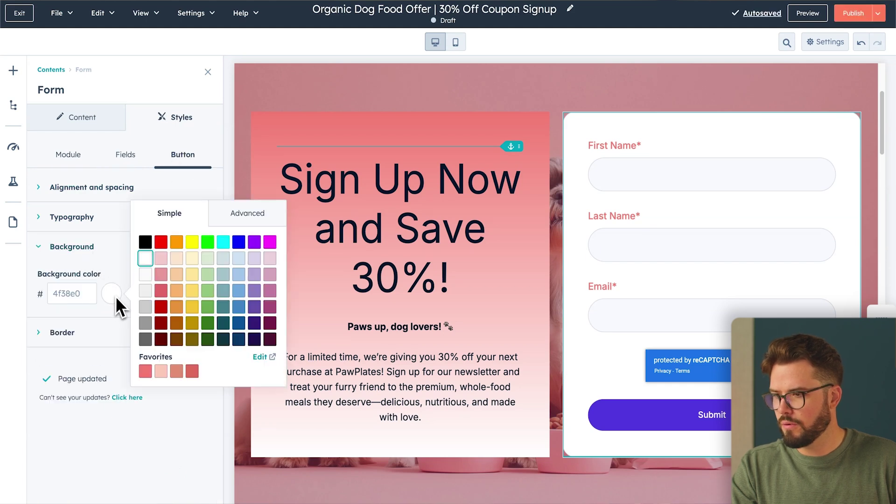
{"action": "left_click", "coordinate": [191, 372]}
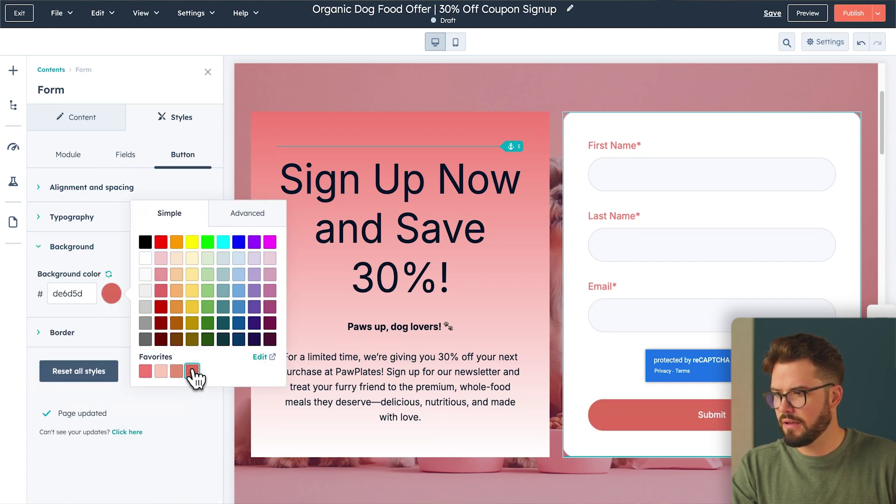
{"action": "left_click", "coordinate": [175, 406]}
{"action": "left_click", "coordinate": [80, 217]}
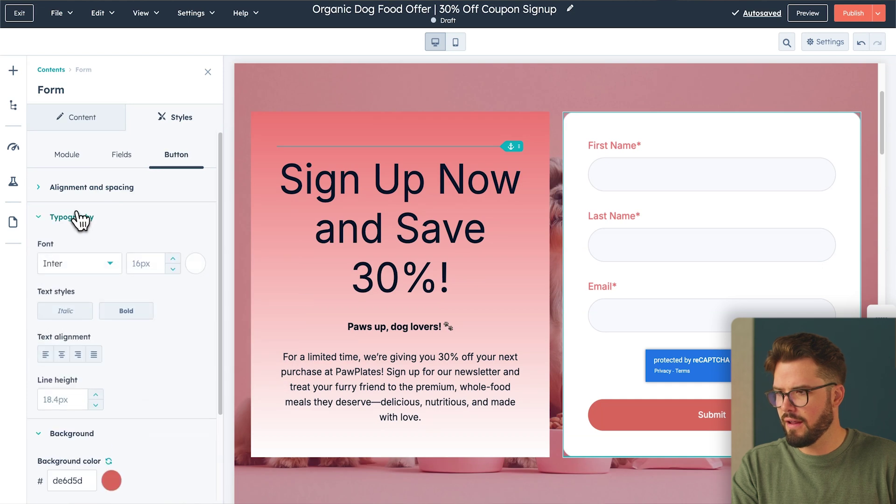
{"action": "left_click", "coordinate": [77, 265]}
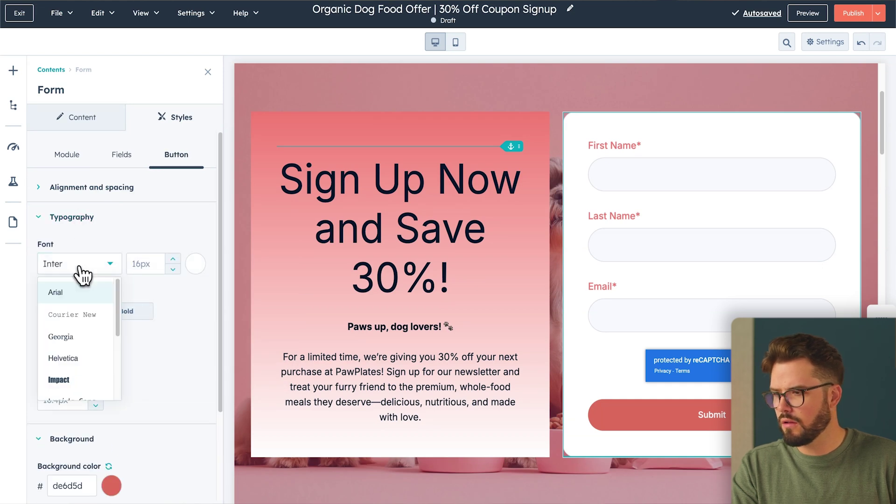
{"action": "left_click", "coordinate": [74, 355]}
{"action": "left_click", "coordinate": [243, 451]}
Step: Delete the trusted-by logos, event highlights and Event Impact in Numbers sections
{"action": "scroll", "coordinate": [266, 480], "scroll_direction": "down", "scroll_amount": 3}
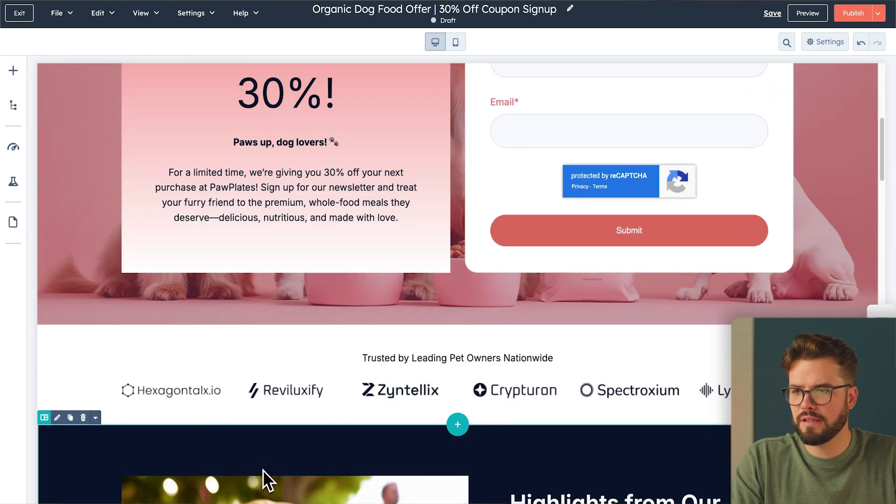
{"action": "left_click", "coordinate": [83, 318]}
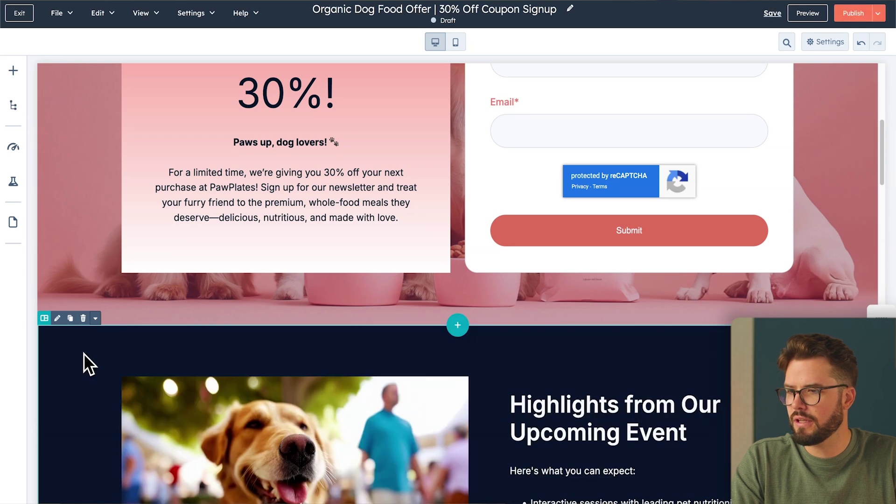
{"action": "left_click", "coordinate": [83, 318]}
{"action": "left_click", "coordinate": [83, 316]}
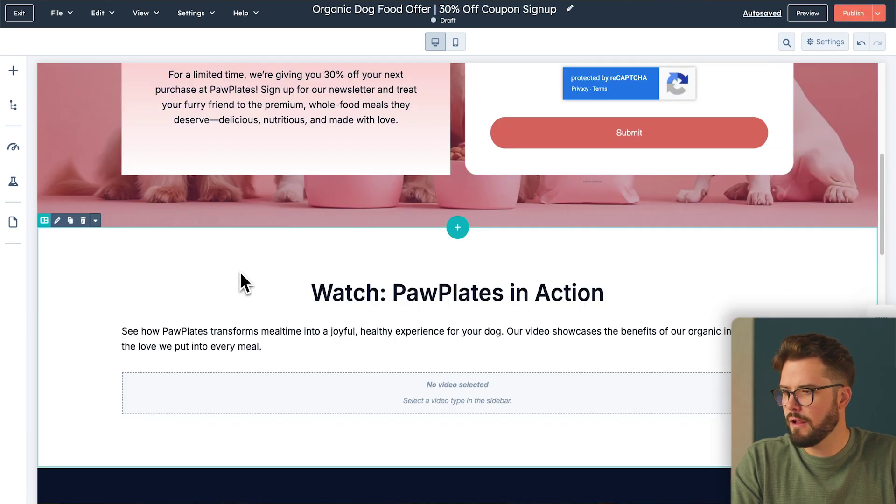
Step: Select the empty video module under Watch: PawPlates in Action to set it up
{"action": "left_click", "coordinate": [441, 404]}
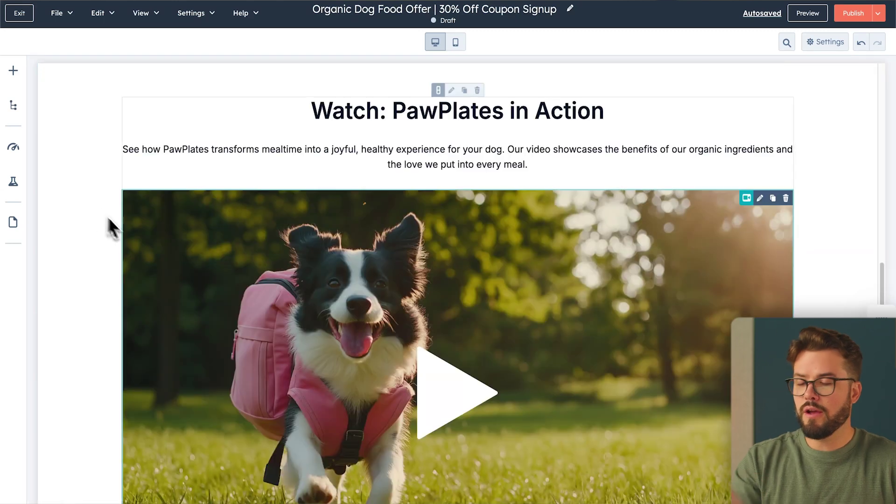
{"action": "scroll", "coordinate": [161, 285], "scroll_direction": "up", "scroll_amount": 8}
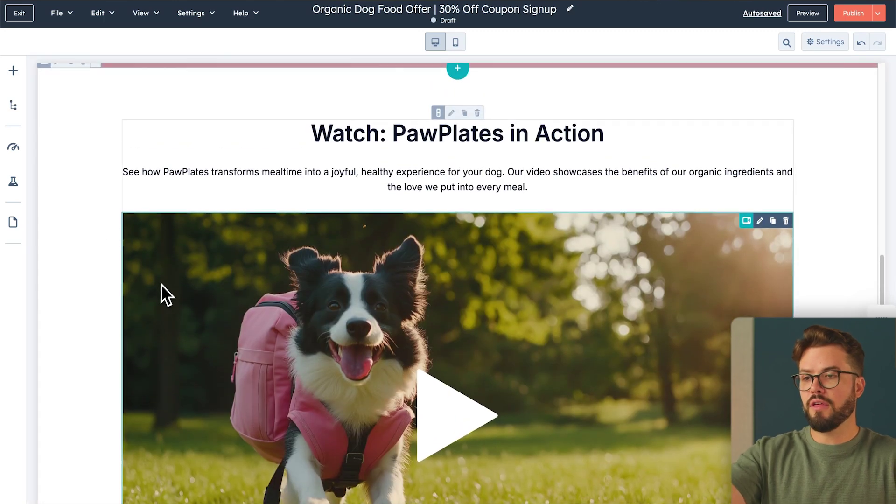
{"action": "scroll", "coordinate": [161, 284], "scroll_direction": "up", "scroll_amount": 4}
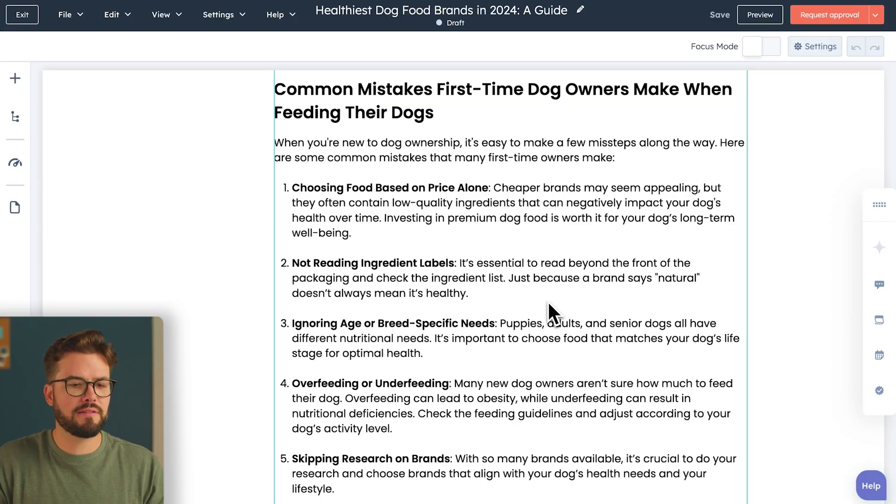
Step: Request approval of the dog food guide from a colleague picked in the Approvers list
{"action": "left_click", "coordinate": [879, 285]}
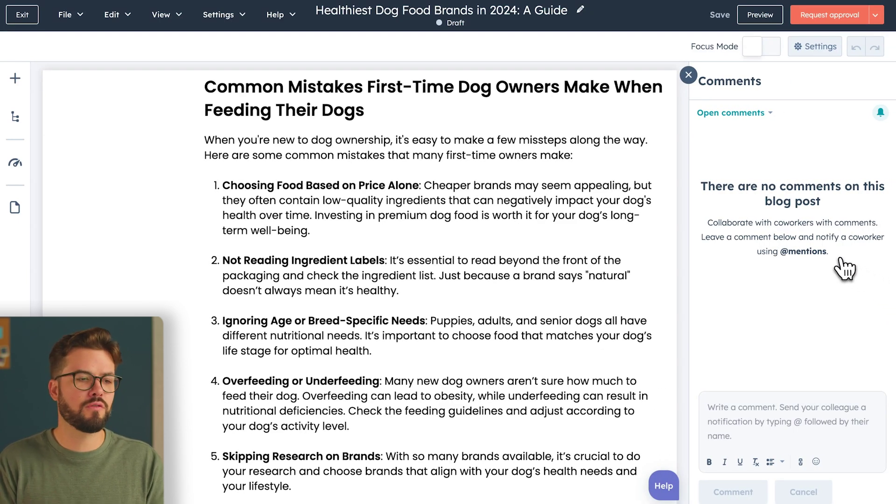
{"action": "left_click", "coordinate": [689, 75]}
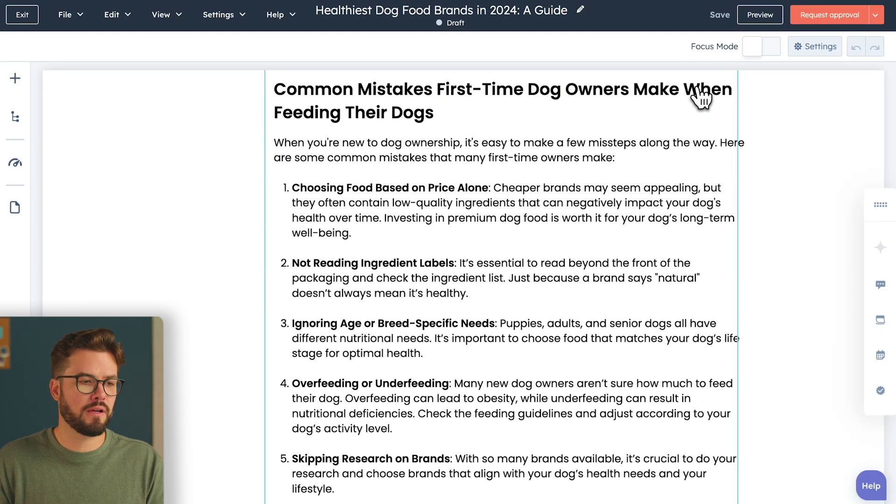
{"action": "left_click", "coordinate": [879, 391]}
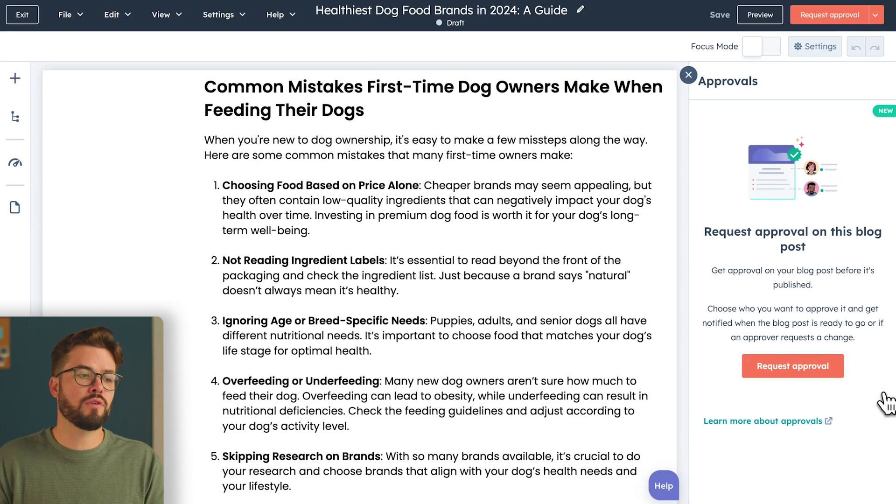
{"action": "left_click", "coordinate": [828, 373]}
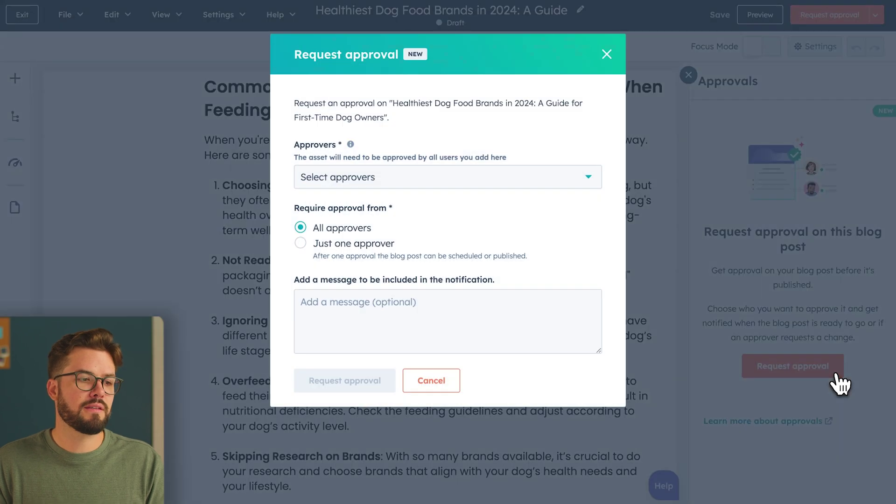
{"action": "left_click", "coordinate": [497, 184]}
{"action": "type", "text": "Tho"}
{"action": "left_click", "coordinate": [476, 241]}
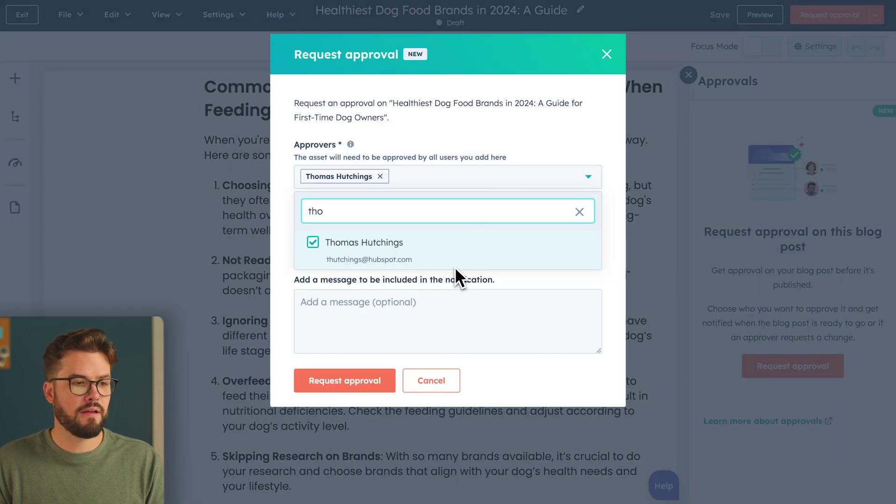
{"action": "left_click", "coordinate": [458, 278]}
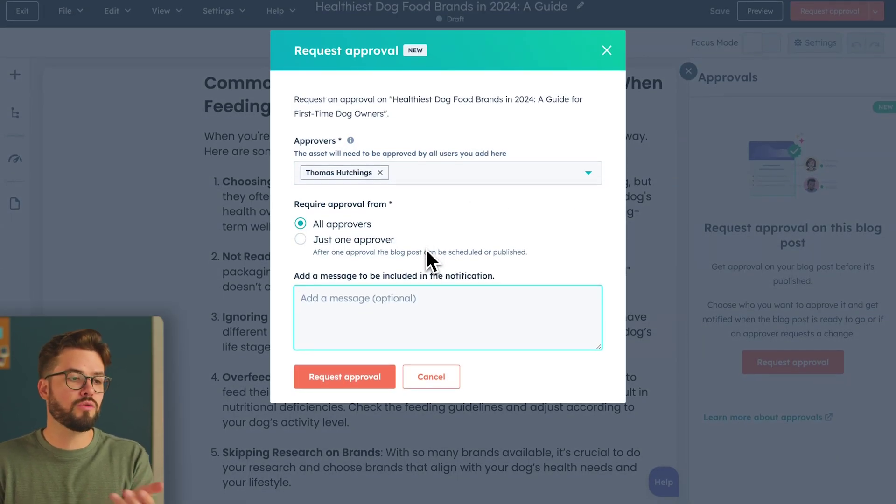
{"action": "left_click", "coordinate": [380, 377]}
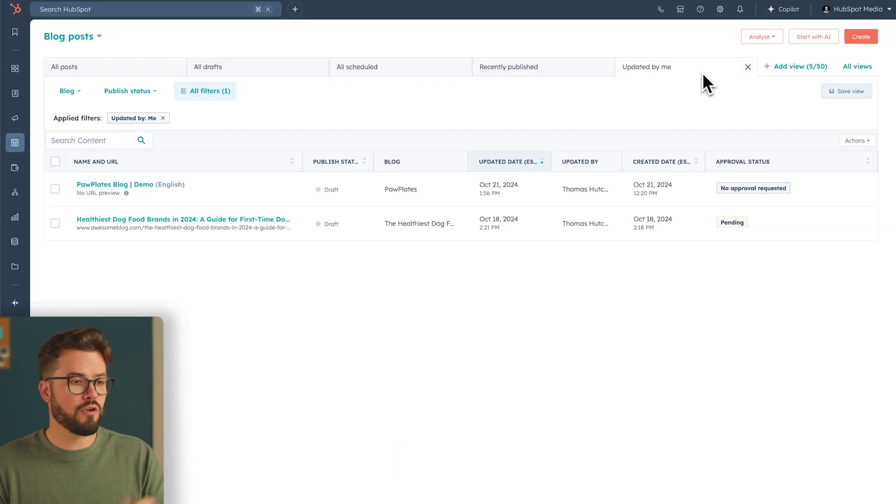
Step: Approve the pending Healthiest Dog Food Brands blog post from its approval notification
{"action": "left_click", "coordinate": [740, 9]}
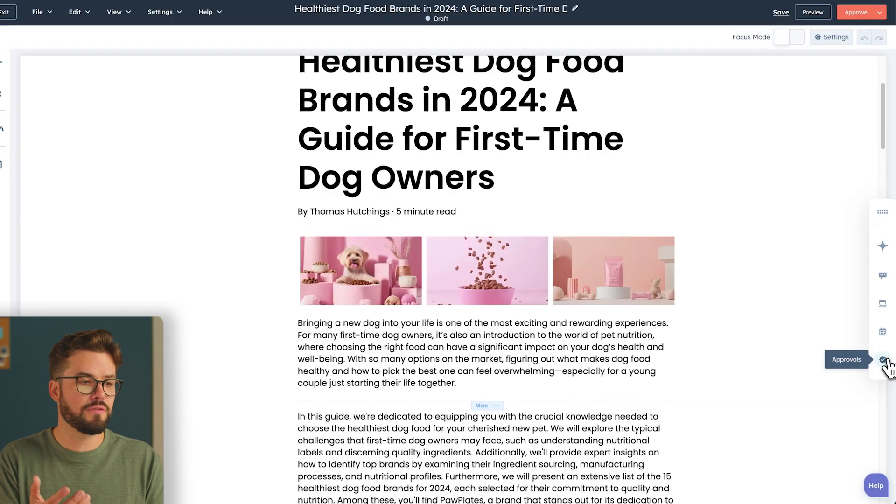
{"action": "left_click", "coordinate": [883, 360]}
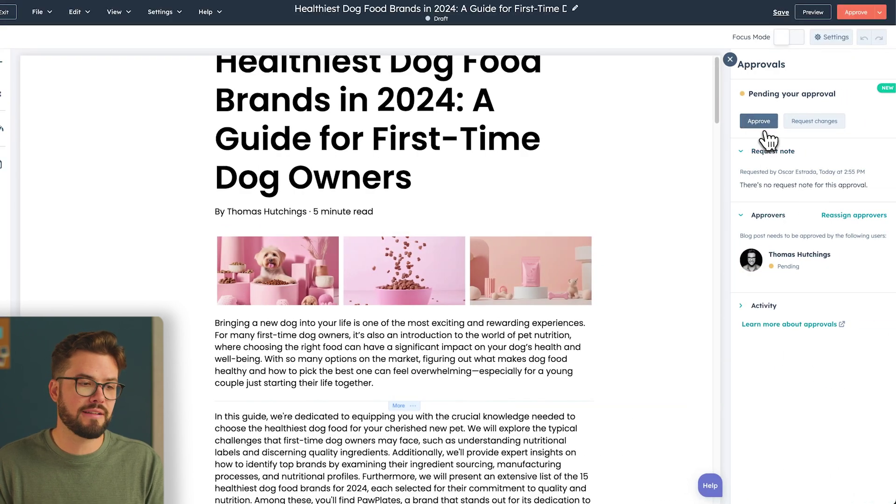
{"action": "left_click", "coordinate": [758, 122]}
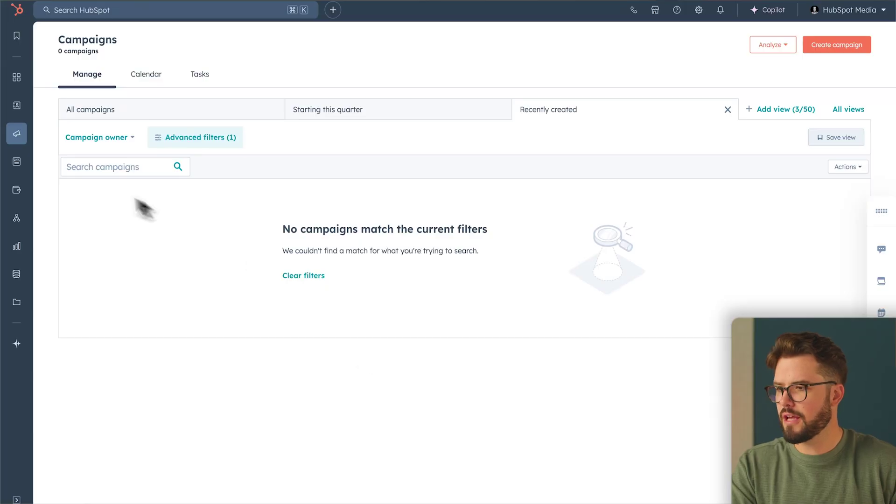
Step: Start an AI podcast episode with the show titled 'Plateful of Paws: The Dog Nutrition Podcast' and its pasted description
{"action": "mouse_move", "coordinate": [18, 164]}
{"action": "left_click", "coordinate": [79, 234]}
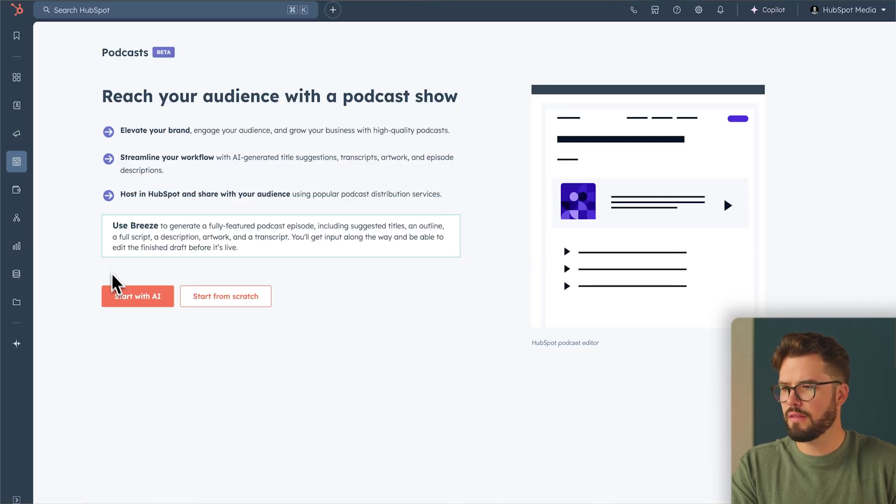
{"action": "left_click", "coordinate": [124, 296]}
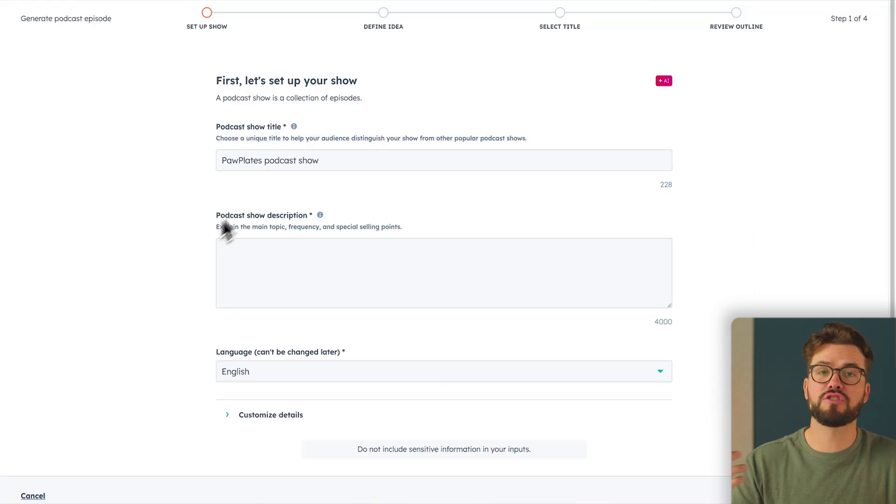
{"action": "left_click_drag", "start_coordinate": [318, 161], "coordinate": [206, 159]}
{"action": "type", "text": "Plateful of Paws: The Dog Nutrition Podcast"}
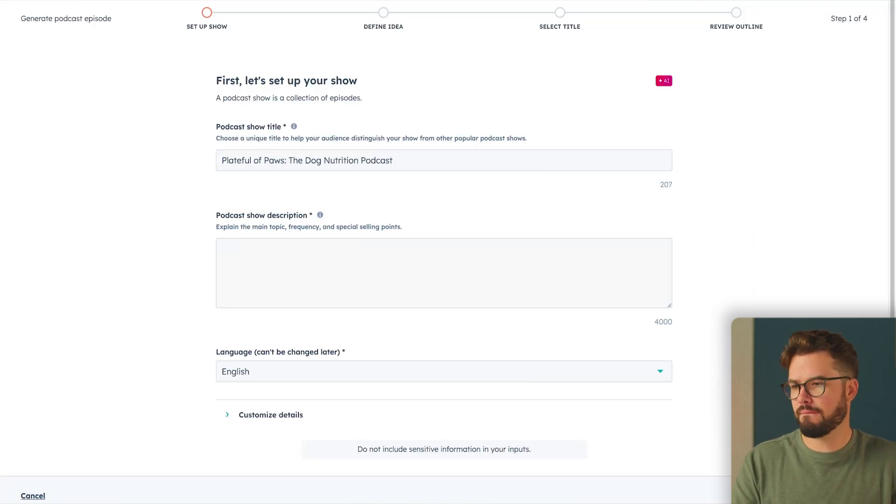
{"action": "left_click", "coordinate": [271, 262]}
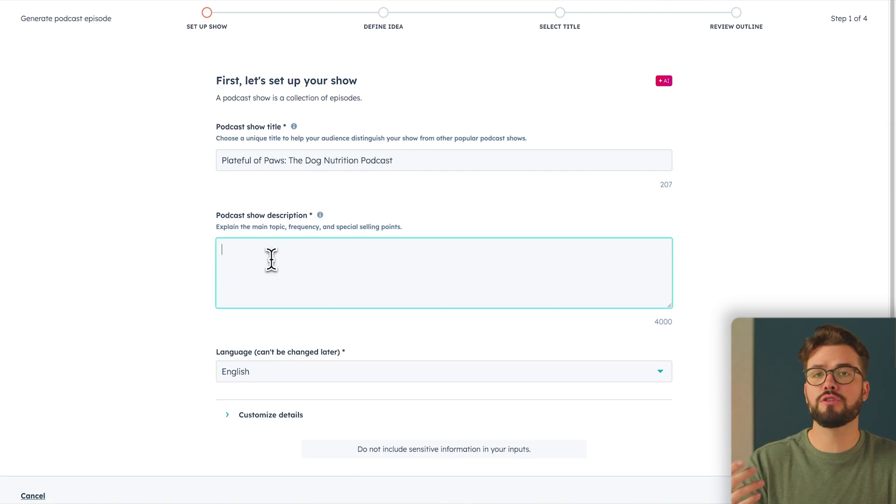
{"action": "type", "text": "A podcast dedicated to helping dog owners make informed decisions about their pets' nutrition. We explore the benefits of organic, whole-food diets, share tips for improving your dog's well-being, and chat with experts on the best practices for keeping your furry friend healthy, happy, and thriving."}
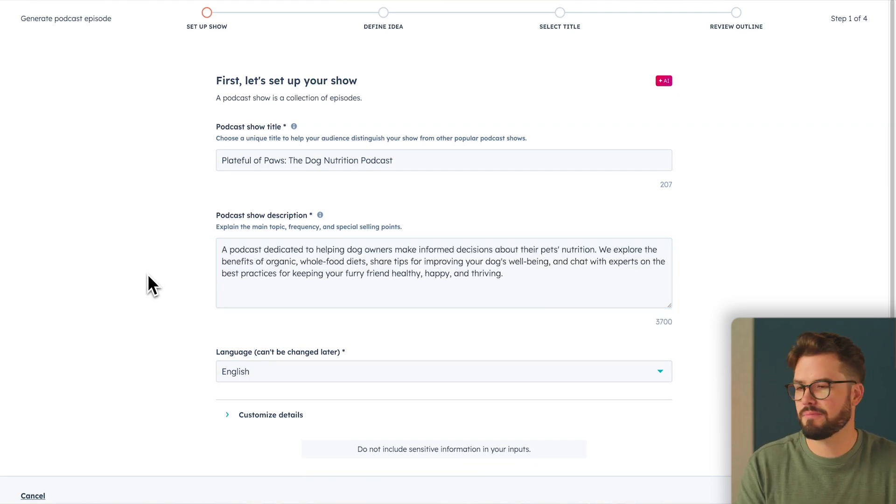
Step: Expand the show's customization options and check the empty ideal customer profile list
{"action": "scroll", "coordinate": [150, 280], "scroll_direction": "down", "scroll_amount": 1}
{"action": "left_click", "coordinate": [255, 415]}
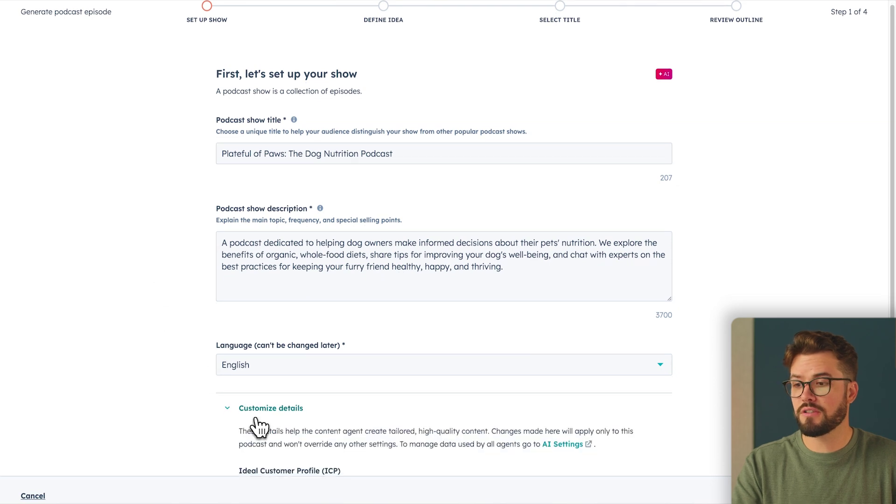
{"action": "scroll", "coordinate": [256, 420], "scroll_direction": "down", "scroll_amount": 3}
{"action": "left_click", "coordinate": [257, 400]}
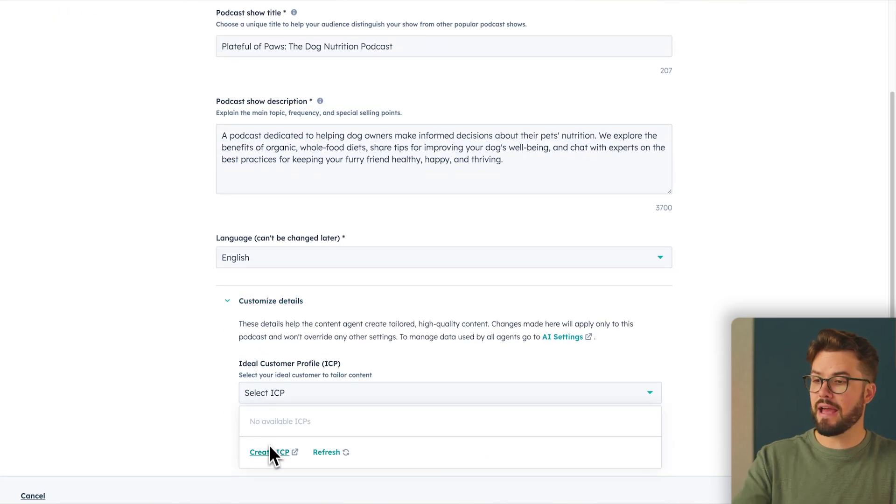
{"action": "left_click", "coordinate": [210, 407]}
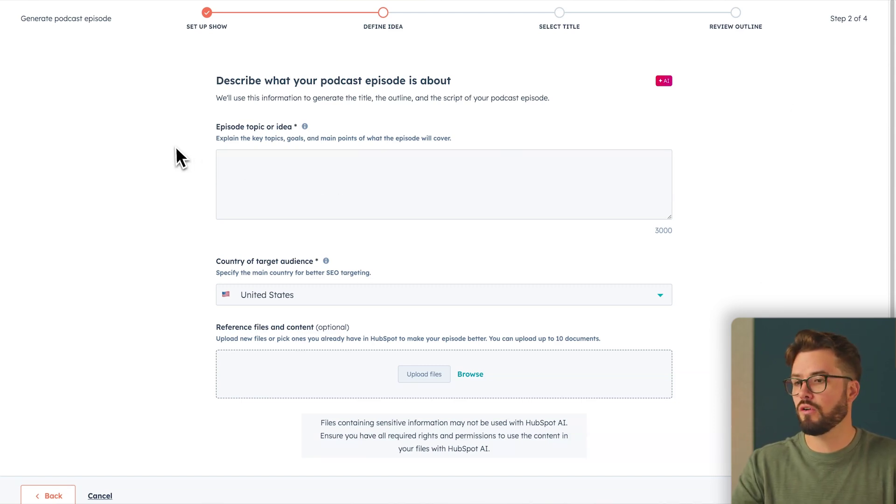
Step: Enter the episode topic on the benefits of whole, organic dog food and accept the suggested title
{"action": "left_click", "coordinate": [280, 173]}
{"action": "type", "text": "In this episode, we’ll dive deep into the benefits of feeding your dog whole, organic ingredients. We’ll break down the key nutrients your pet needs, discuss how organic dog food supports long-term health, and share tips on transitioning your dog to a cleaner, more nutritious diet. Plus, we’ll debunk common myths about organic pet food!"}
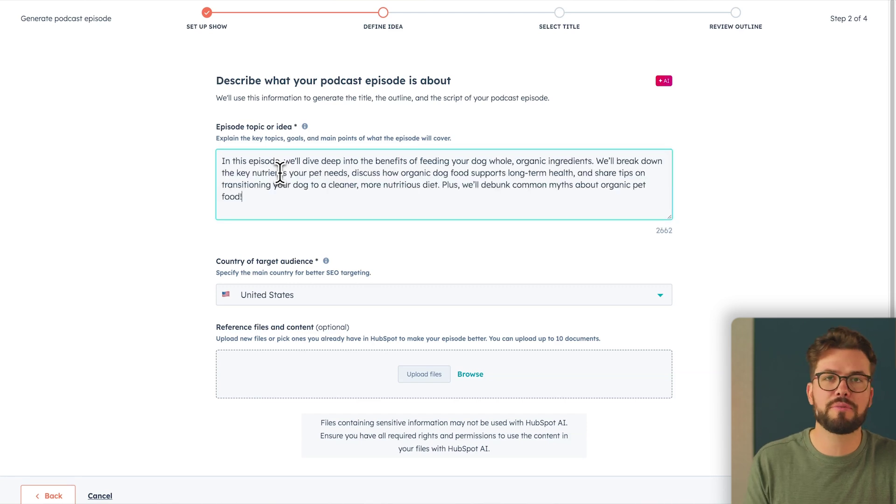
{"action": "left_click", "coordinate": [166, 221]}
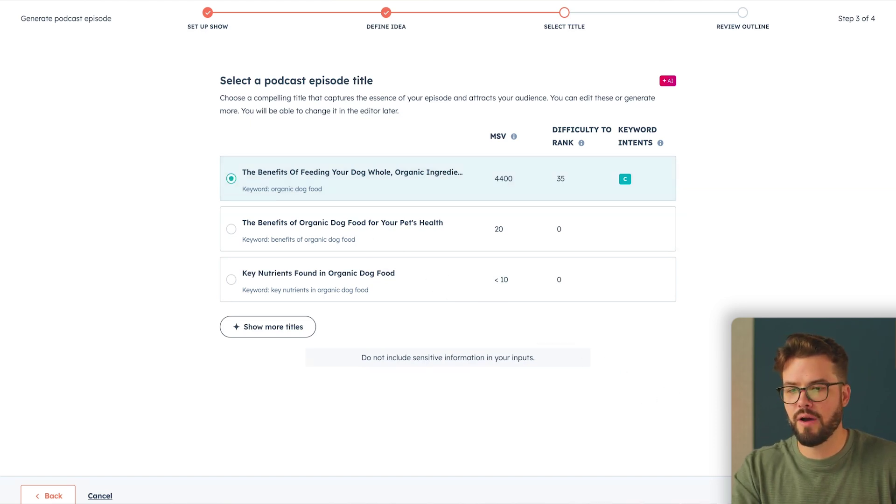
{"action": "left_click", "coordinate": [859, 496]}
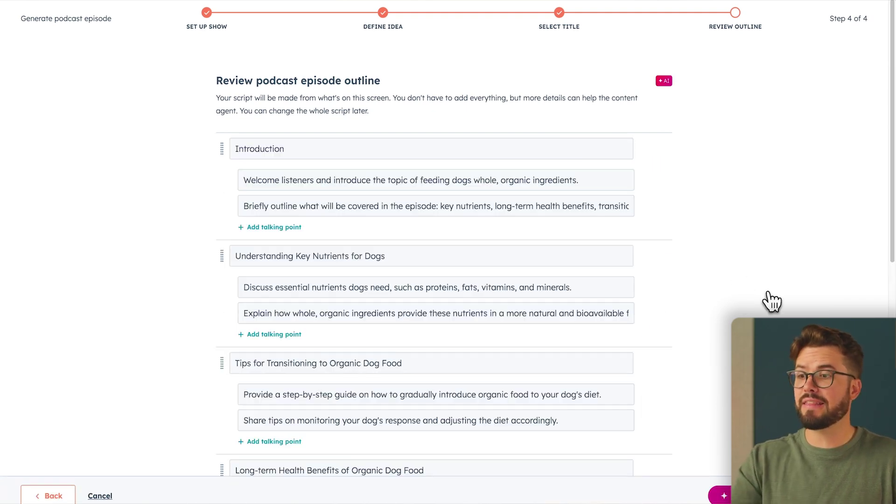
Step: Review the episode outline, trying a reorder of the Tips section, then generate the episode
{"action": "scroll", "coordinate": [765, 300], "scroll_direction": "down", "scroll_amount": 3}
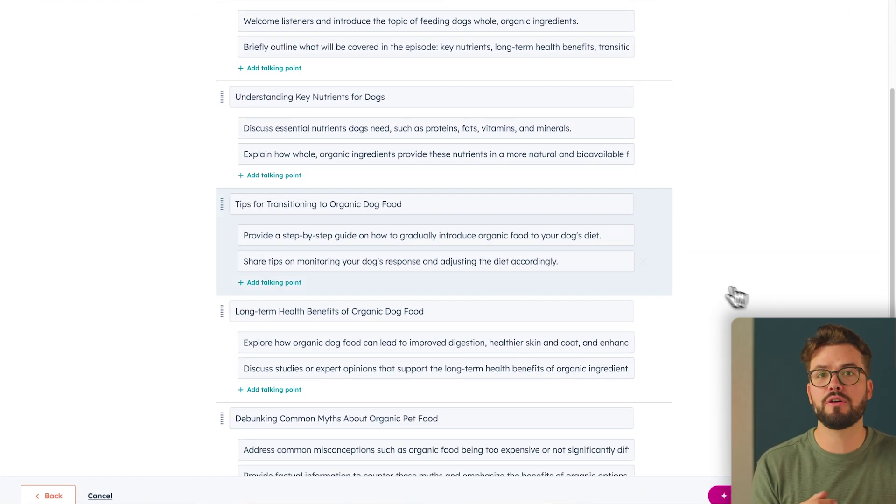
{"action": "mouse_move", "coordinate": [221, 206]}
{"action": "left_mouse_down"}
{"action": "mouse_move", "coordinate": [224, 341]}
{"action": "mouse_move", "coordinate": [224, 254]}
{"action": "mouse_move", "coordinate": [210, 204]}
{"action": "left_mouse_up"}
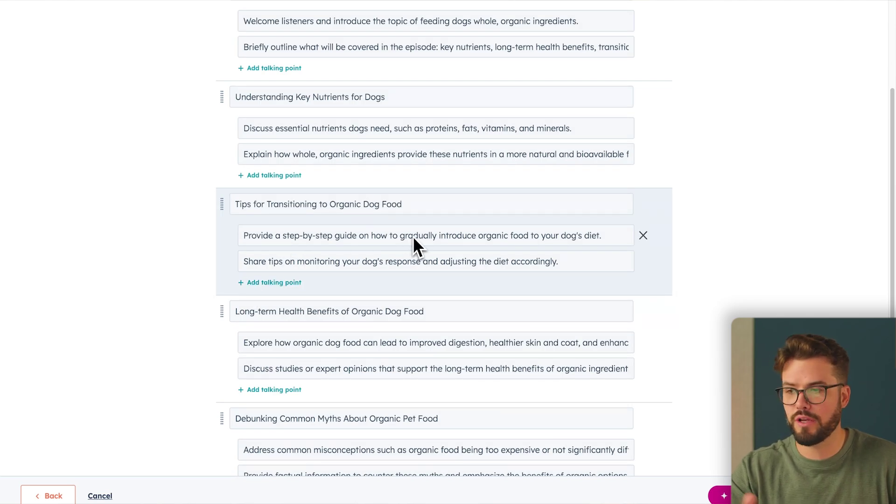
{"action": "scroll", "coordinate": [498, 275], "scroll_direction": "down", "scroll_amount": 5}
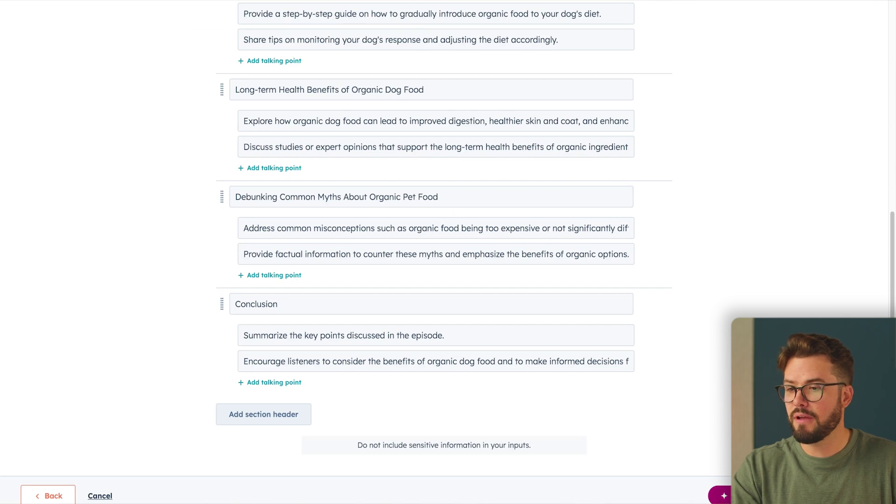
{"action": "left_click", "coordinate": [723, 495]}
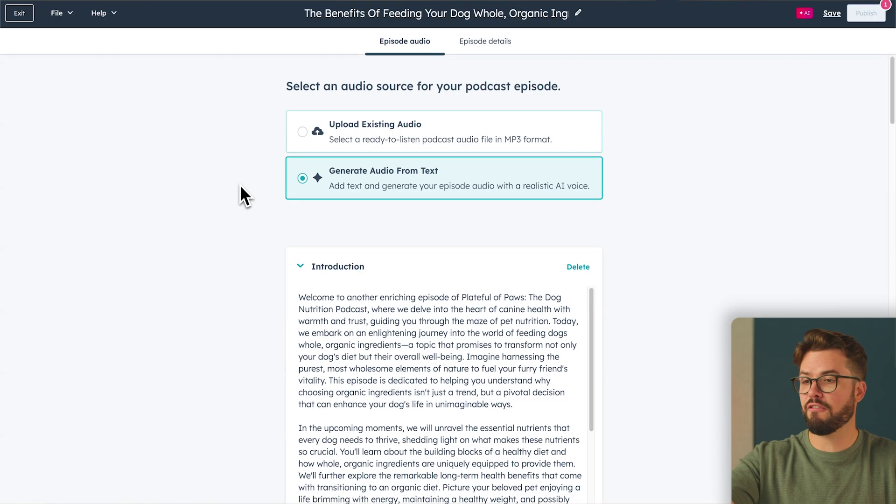
Step: Preview the Echo and Nova AI voices, keeping Alloy as the episode voice
{"action": "scroll", "coordinate": [240, 185], "scroll_direction": "down", "scroll_amount": 5}
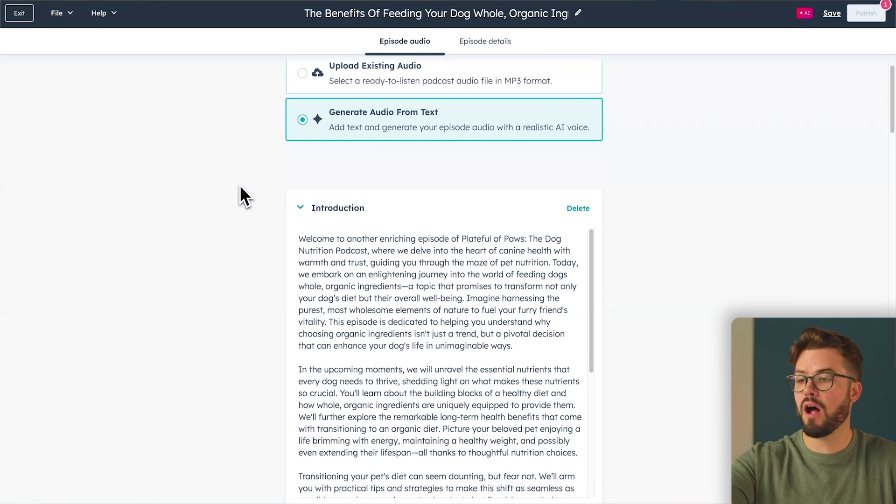
{"action": "scroll", "coordinate": [240, 188], "scroll_direction": "down", "scroll_amount": 7}
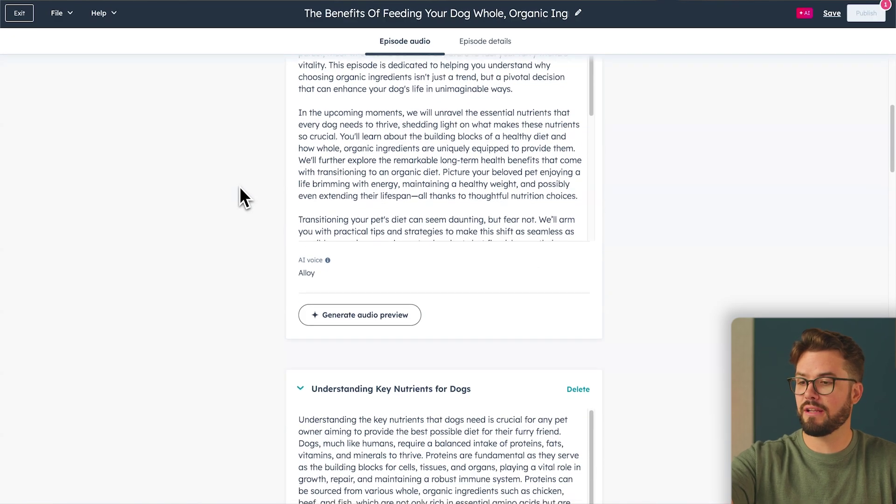
{"action": "scroll", "coordinate": [239, 186], "scroll_direction": "down", "scroll_amount": 5}
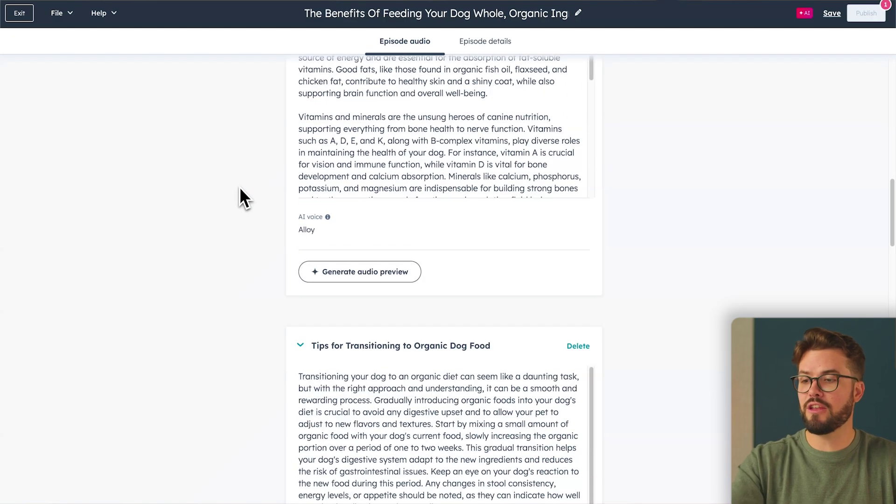
{"action": "left_click", "coordinate": [317, 229]}
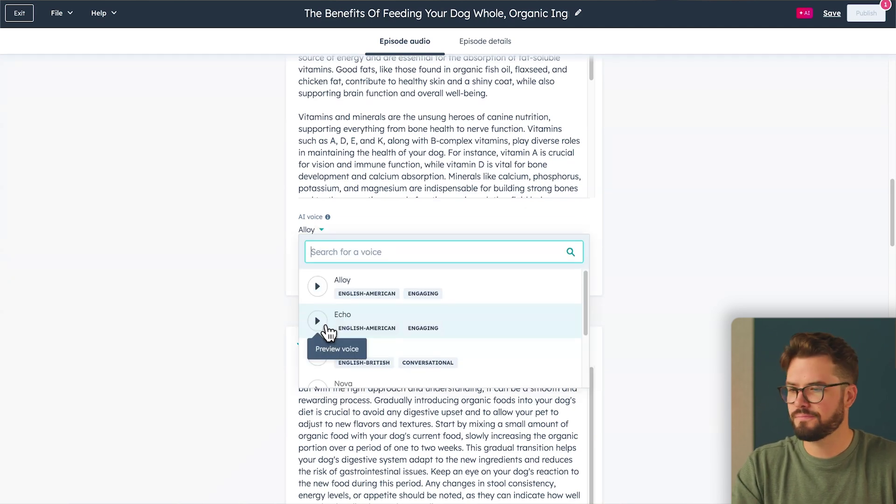
{"action": "left_click", "coordinate": [325, 325]}
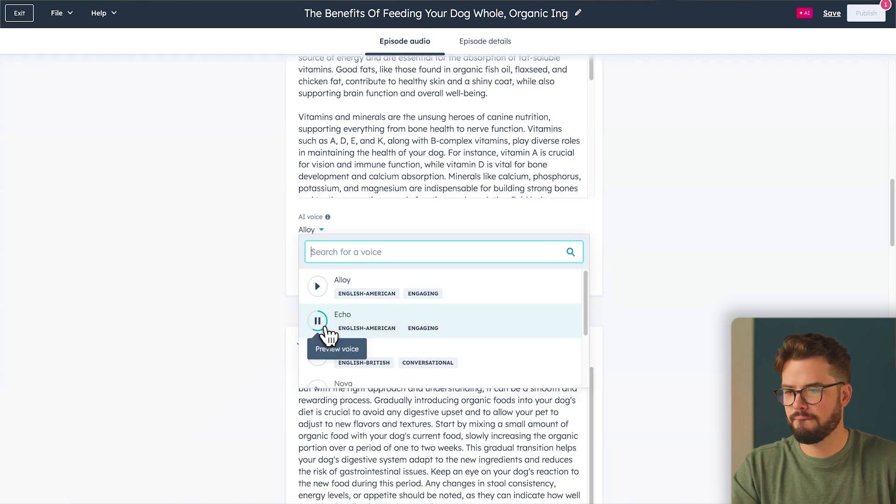
{"action": "scroll", "coordinate": [326, 328], "scroll_direction": "down", "scroll_amount": 2}
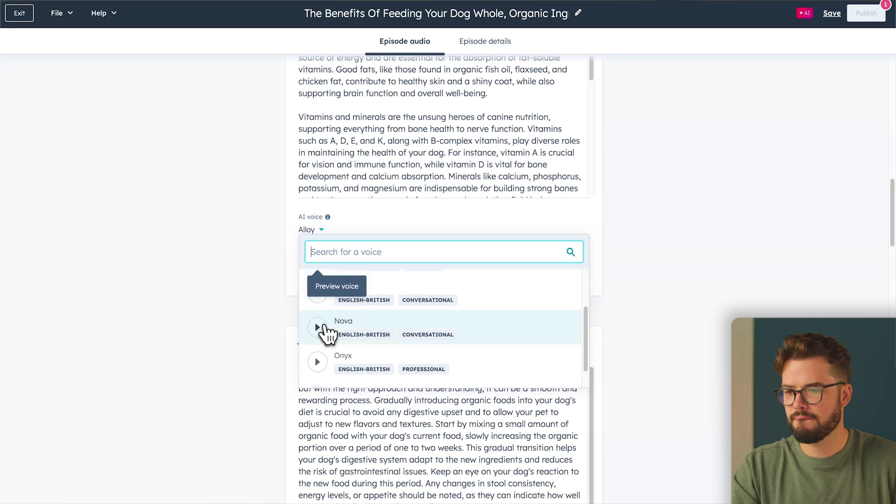
{"action": "left_click", "coordinate": [319, 328]}
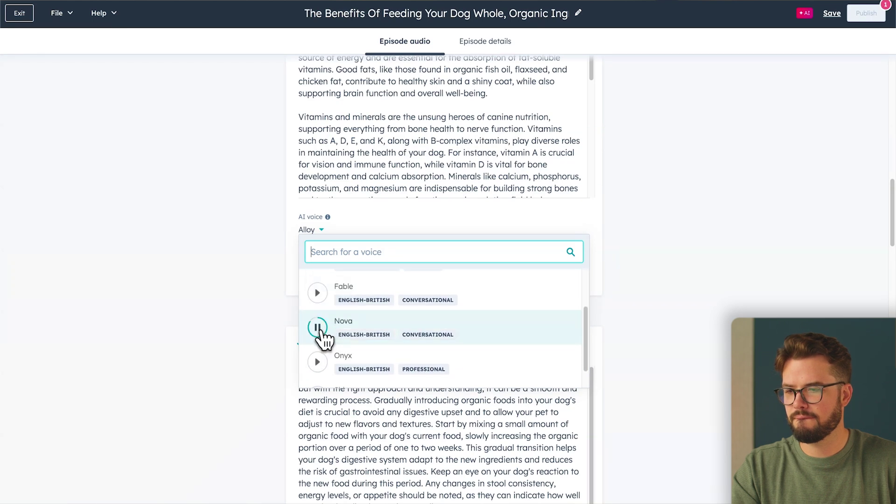
{"action": "left_click", "coordinate": [230, 333]}
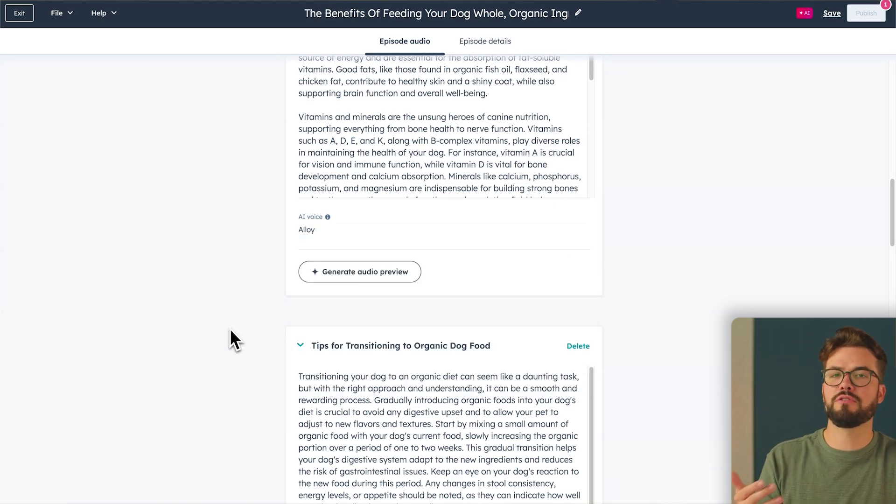
Step: Generate the full episode audio and continue to the episode details
{"action": "scroll", "coordinate": [230, 328], "scroll_direction": "down", "scroll_amount": 5}
{"action": "scroll", "coordinate": [229, 328], "scroll_direction": "down", "scroll_amount": 20}
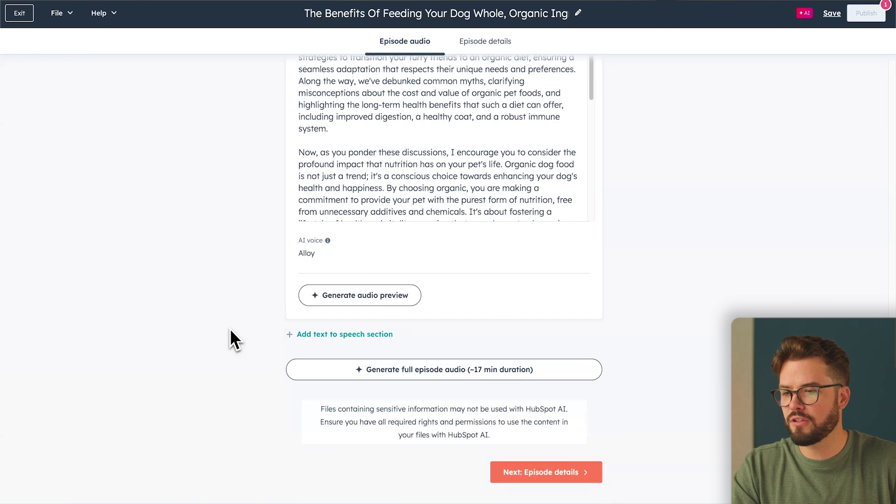
{"action": "left_click", "coordinate": [367, 371]}
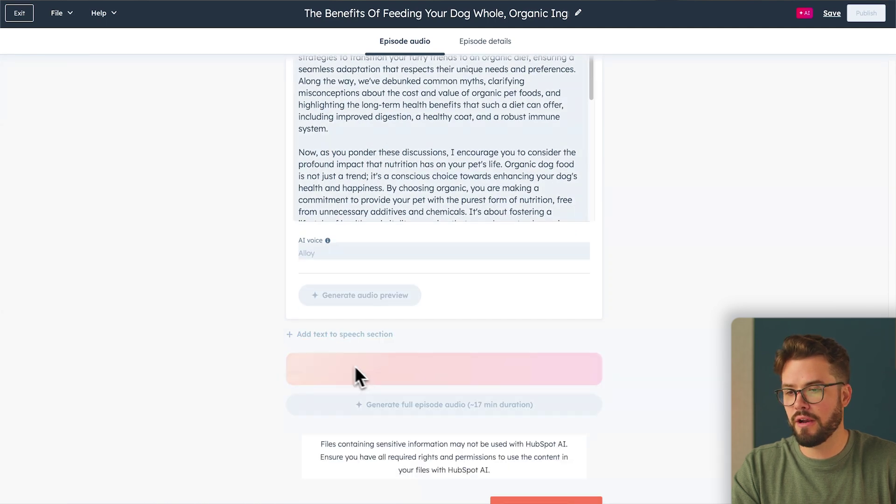
{"action": "scroll", "coordinate": [246, 337], "scroll_direction": "down", "scroll_amount": 1}
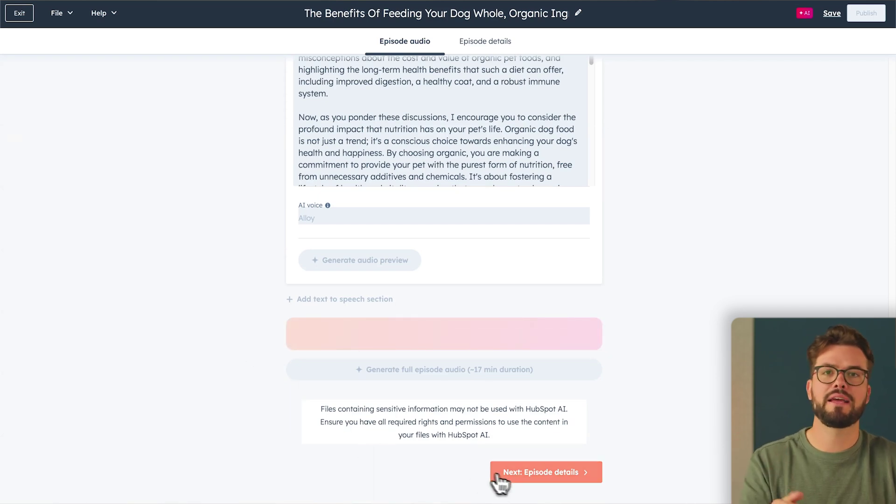
{"action": "left_click", "coordinate": [512, 483]}
Step: Check the generated transcript and artwork, then publish the podcast episode
{"action": "scroll", "coordinate": [195, 187], "scroll_direction": "down", "scroll_amount": 3}
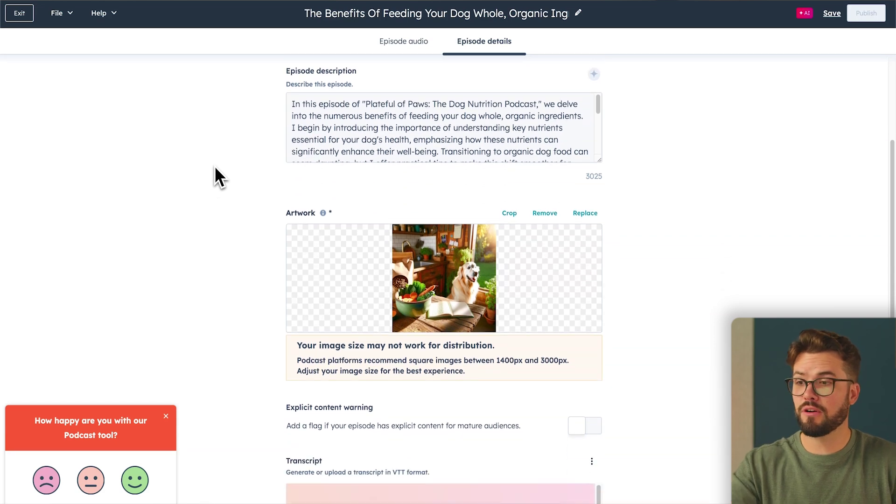
{"action": "scroll", "coordinate": [239, 164], "scroll_direction": "down", "scroll_amount": 5}
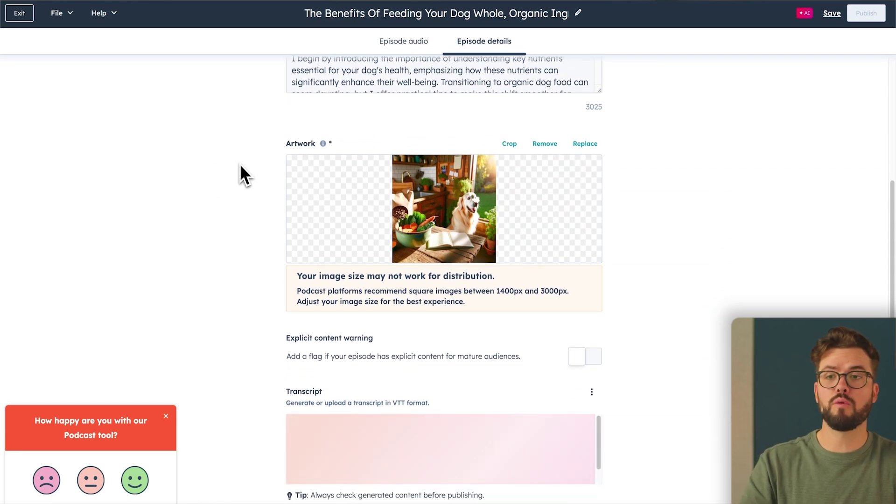
{"action": "scroll", "coordinate": [239, 163], "scroll_direction": "up", "scroll_amount": 1}
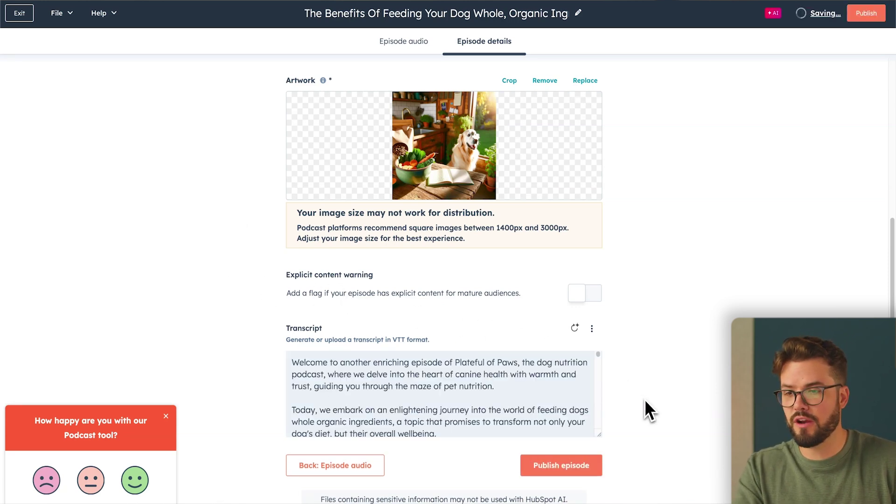
{"action": "left_click", "coordinate": [565, 470]}
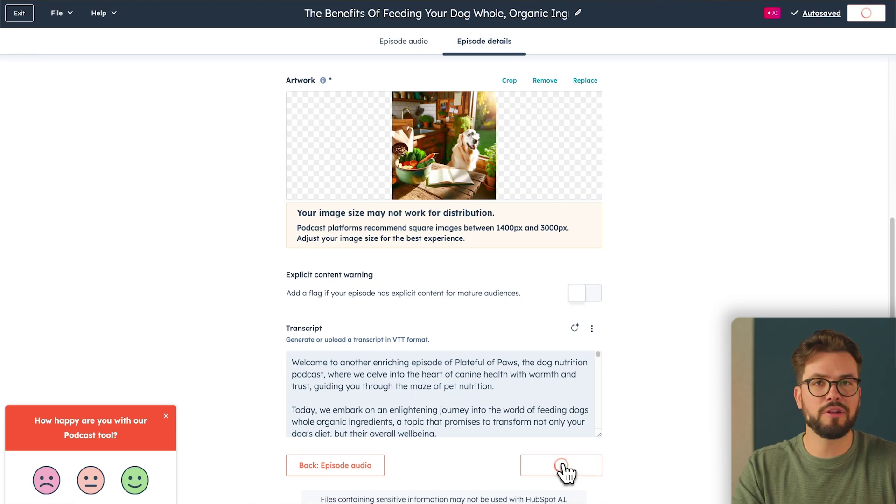